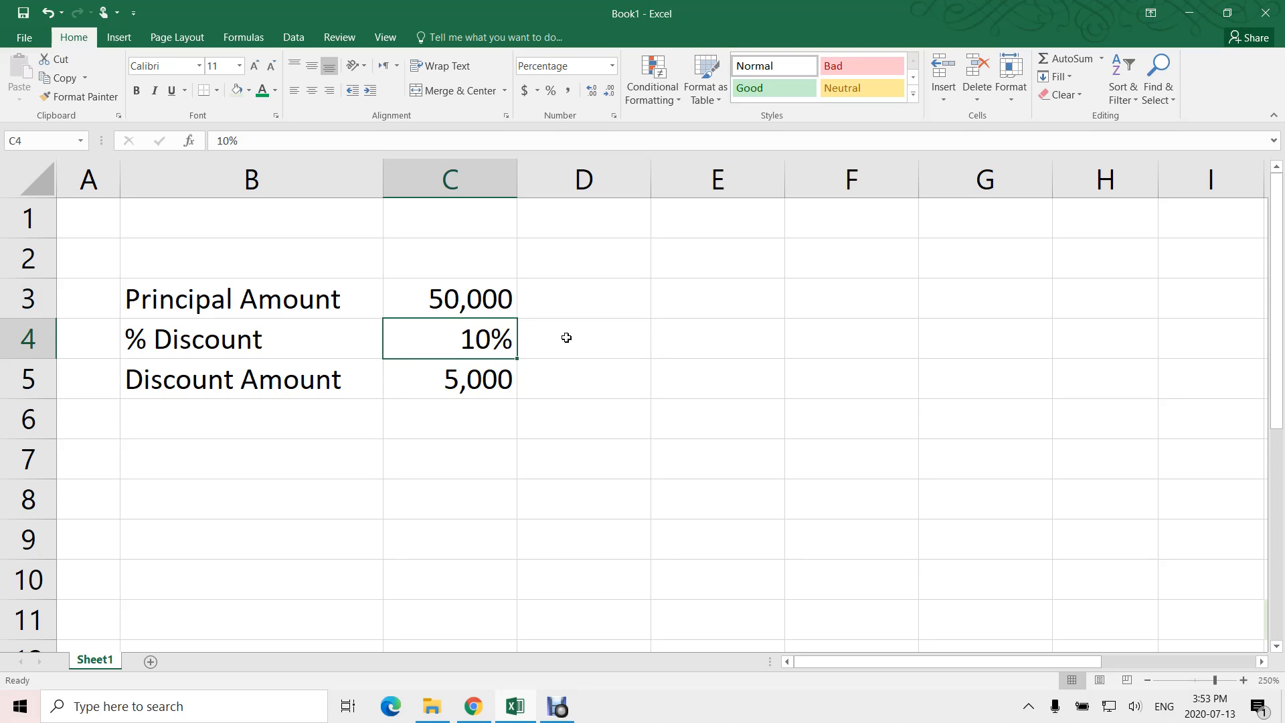
Step: Inspect the Discount Amount formula in C5 and the cells it references
{"action": "key", "text": "Down"}
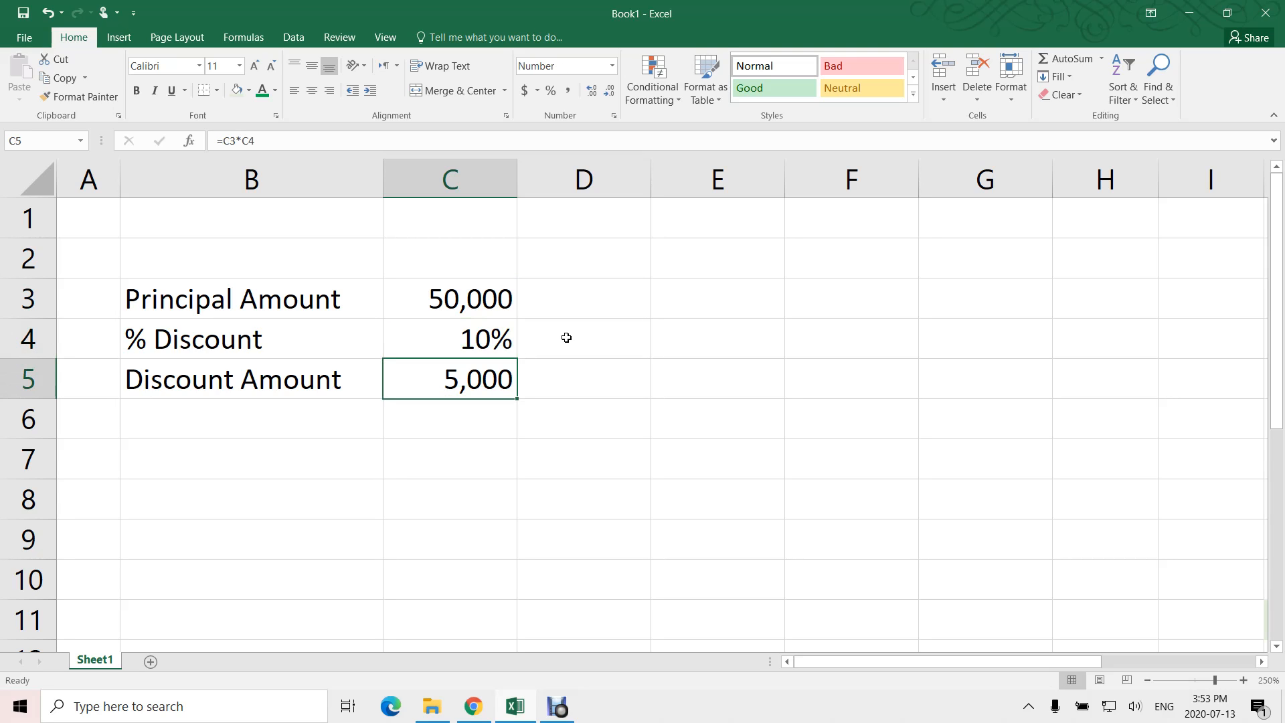
{"action": "left_click", "coordinate": [270, 142]}
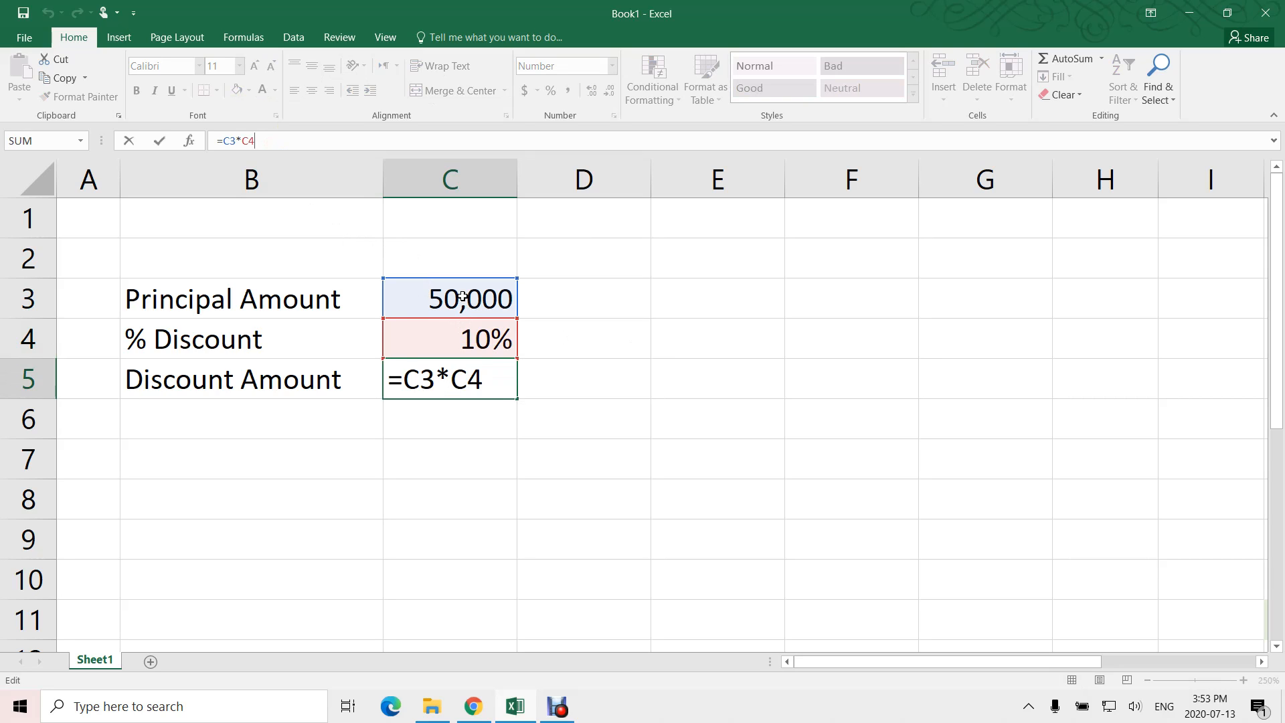
{"action": "key", "text": "Return"}
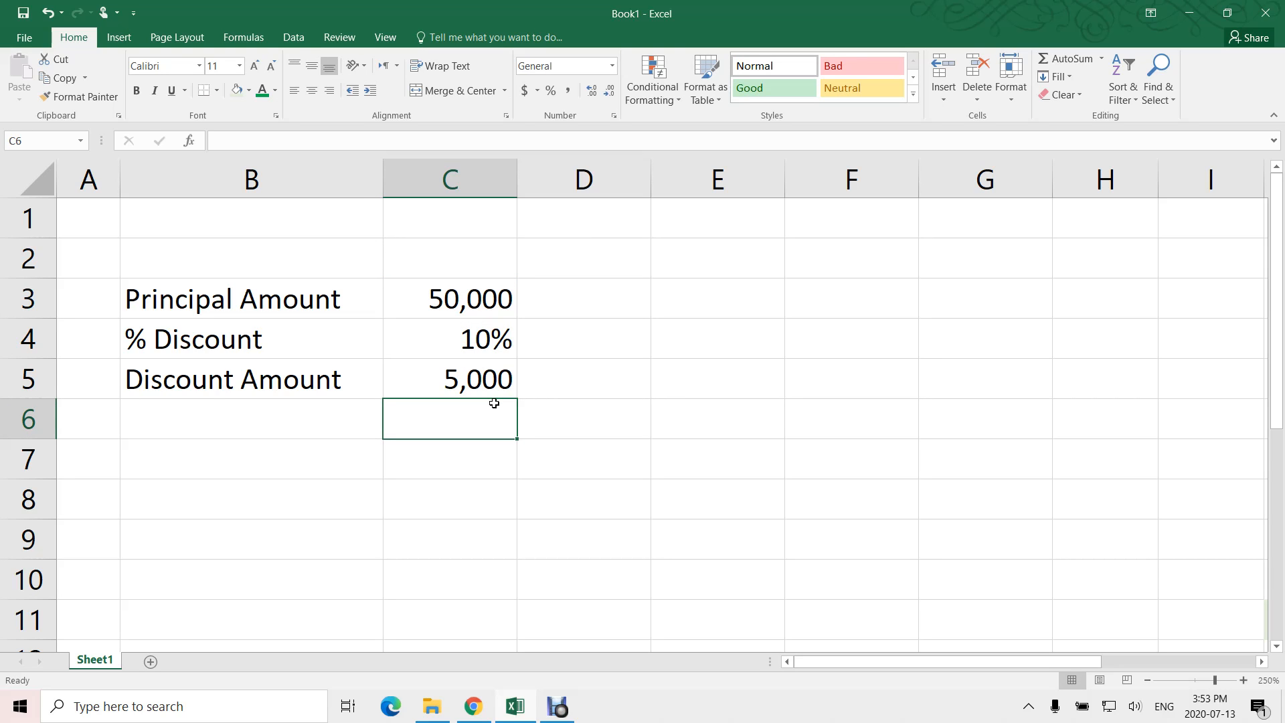
Step: Enter the formula =5000+1250 in D5, beside the Discount Amount, to calculate the target discount
{"action": "left_click", "coordinate": [597, 384]}
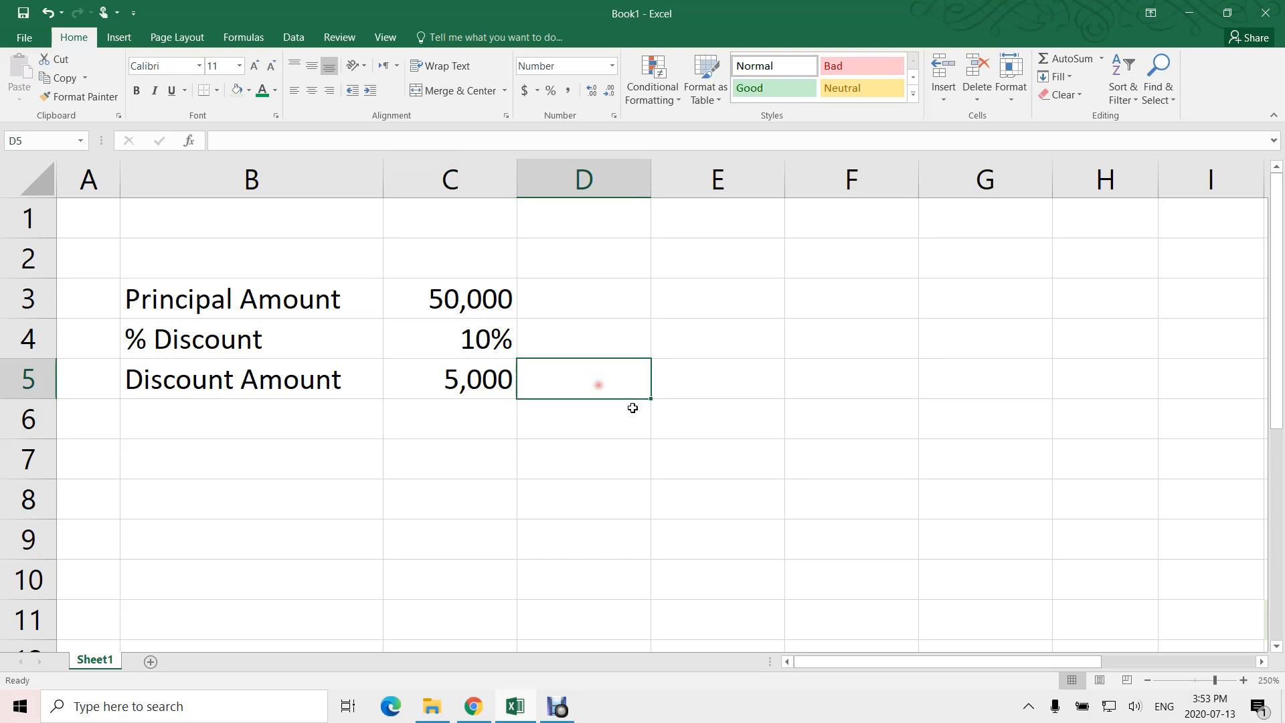
{"action": "type", "text": "="}
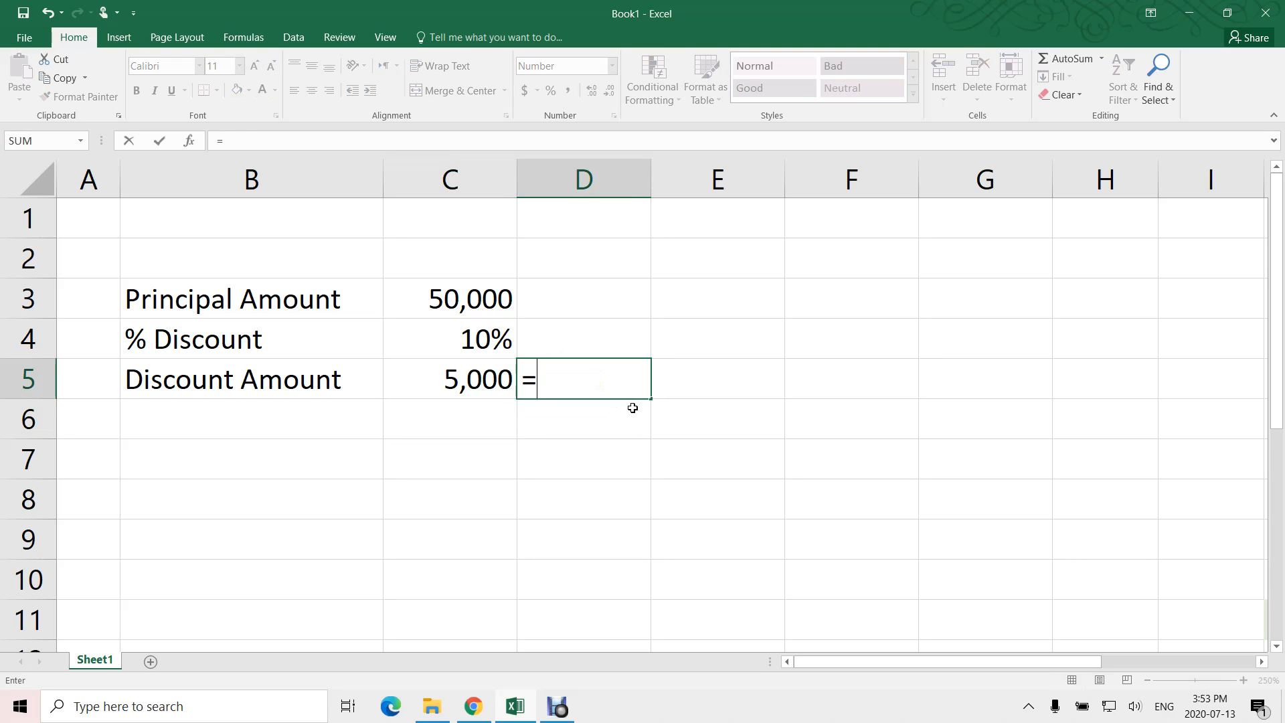
{"action": "type", "text": "5000+1250"}
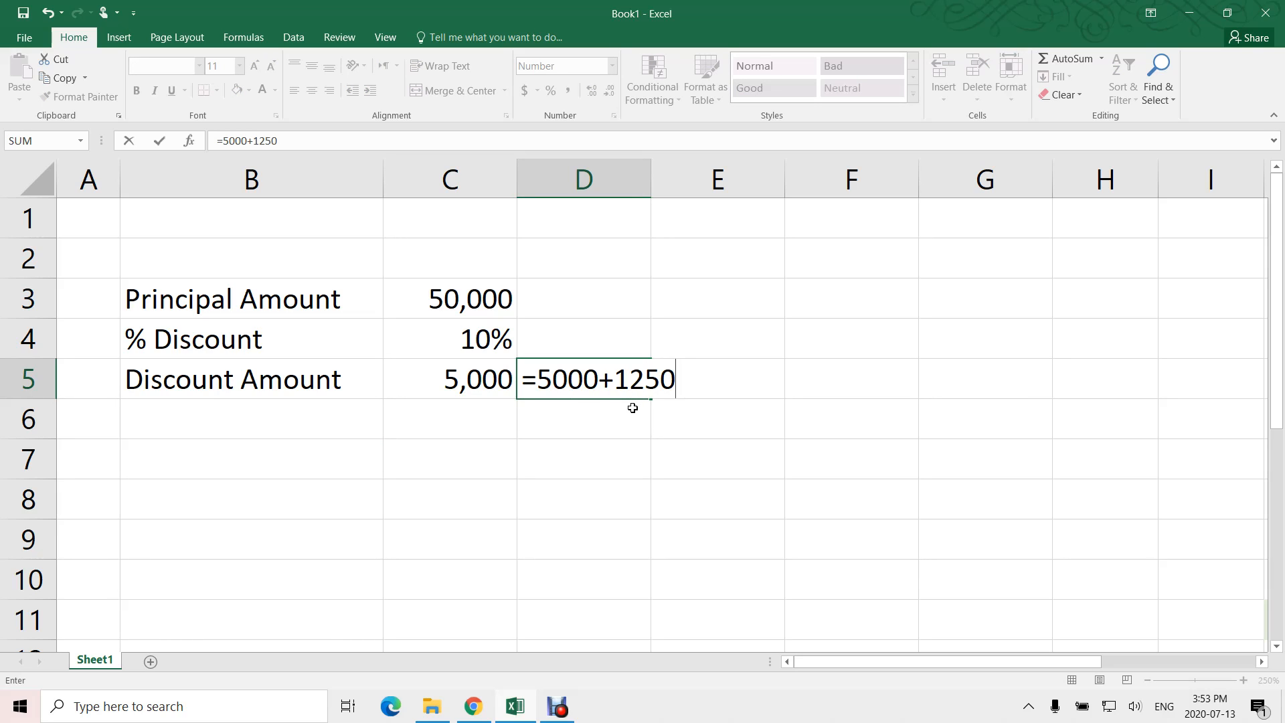
{"action": "key", "text": "Return"}
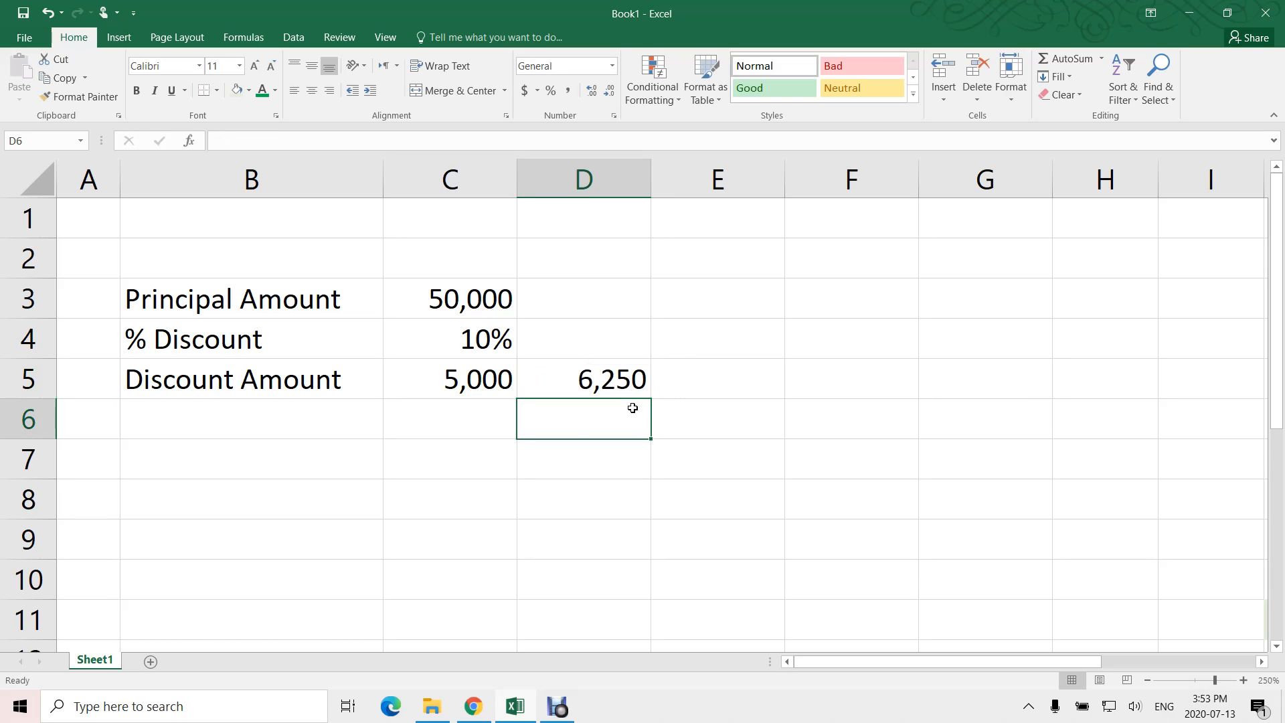
Step: Run Goal Seek to bring the Discount Amount in C5 to 6250 by changing the % Discount in C4, and keep the solution
{"action": "left_click", "coordinate": [595, 368]}
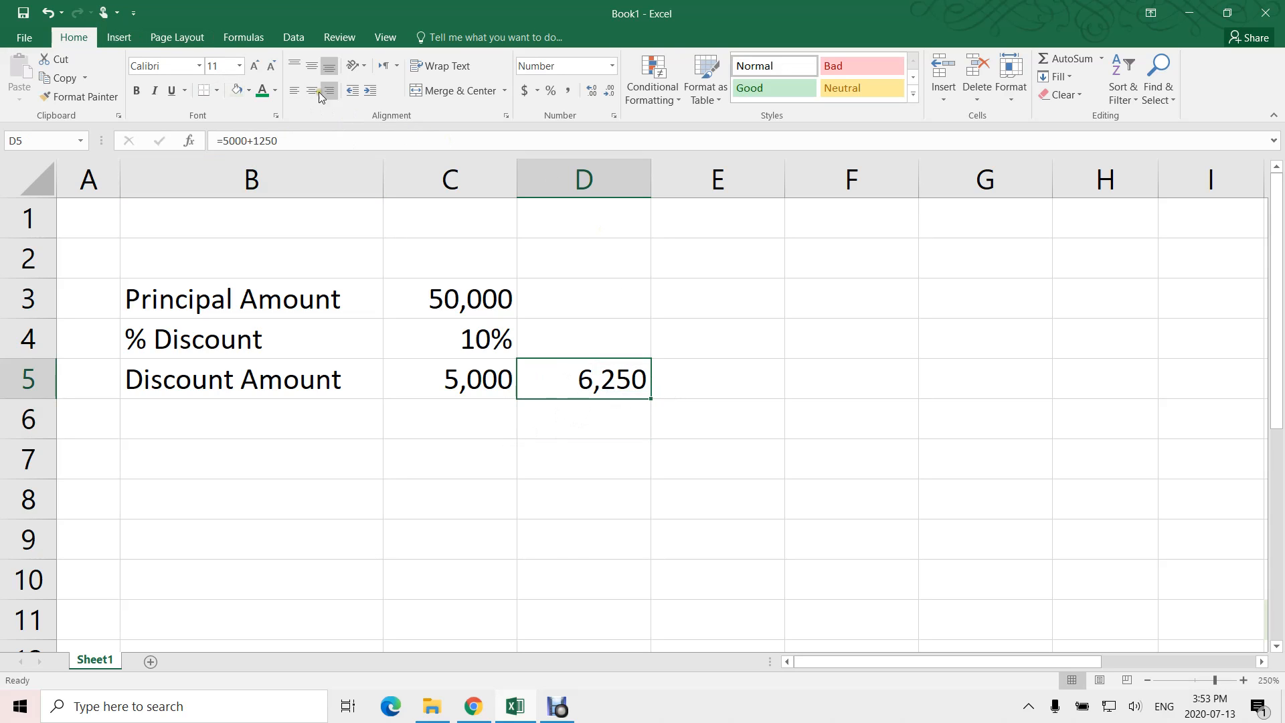
{"action": "left_click", "coordinate": [300, 37]}
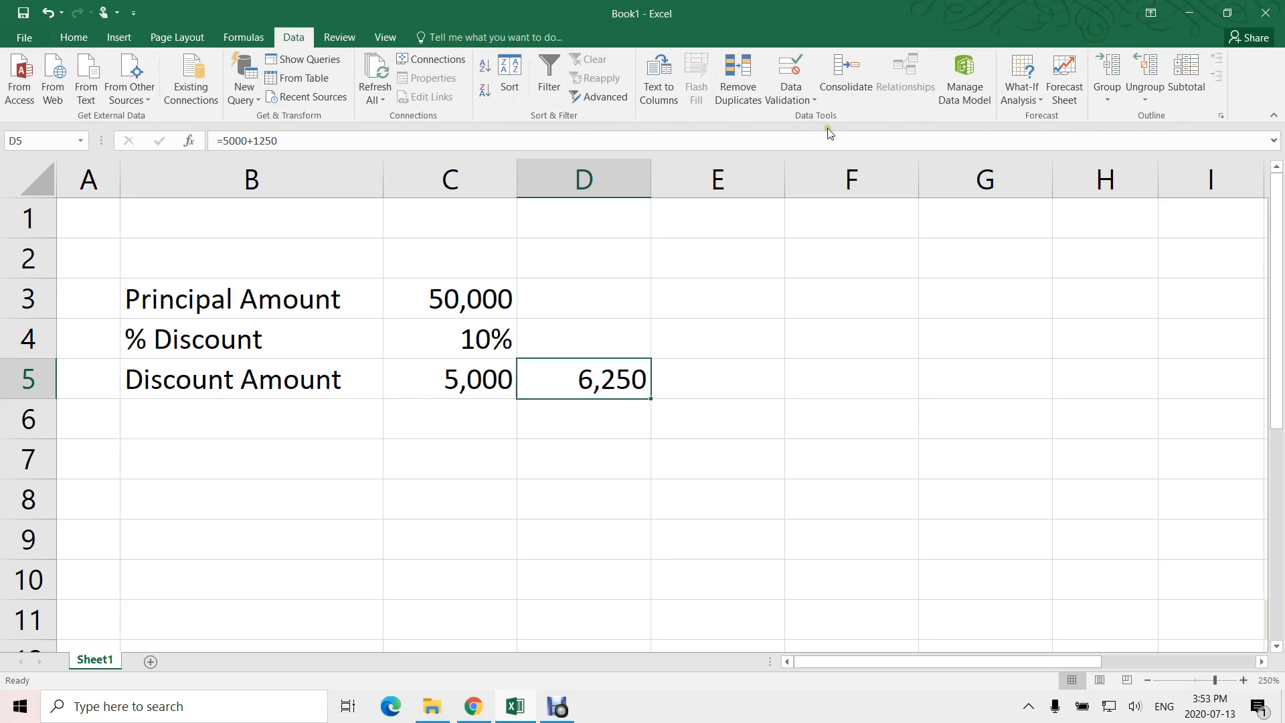
{"action": "left_click", "coordinate": [1036, 94]}
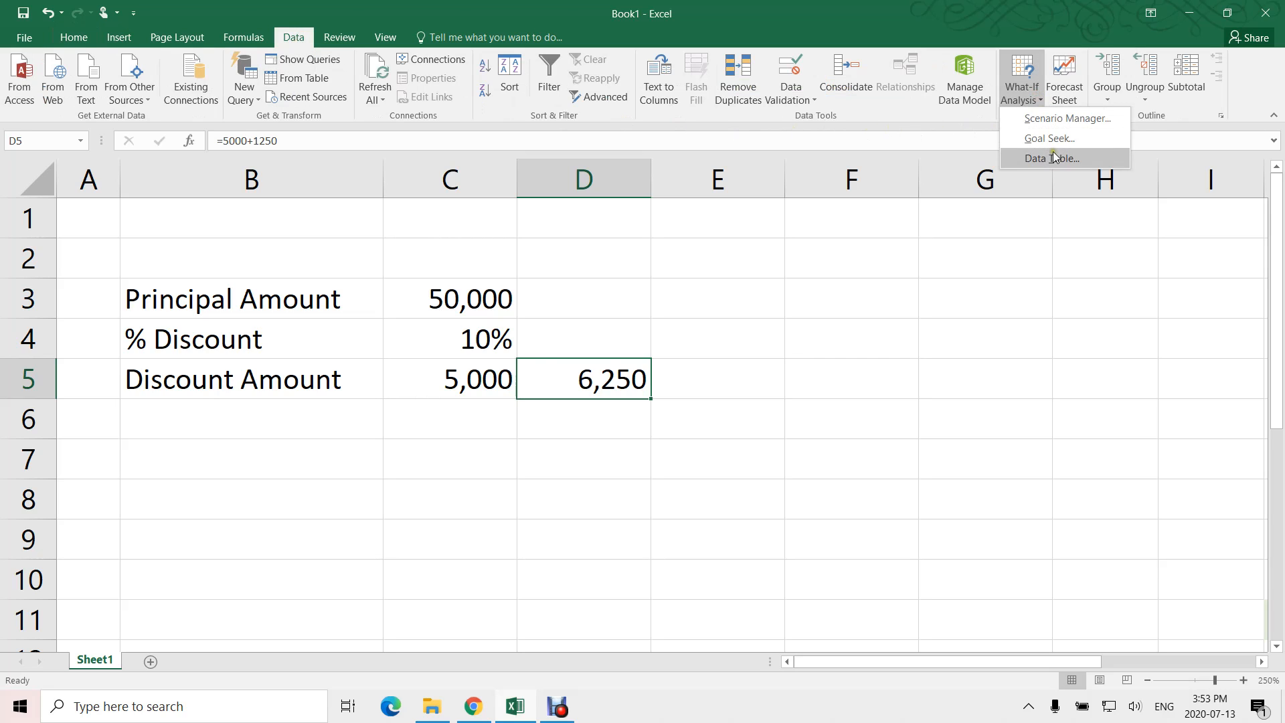
{"action": "left_click", "coordinate": [1054, 142]}
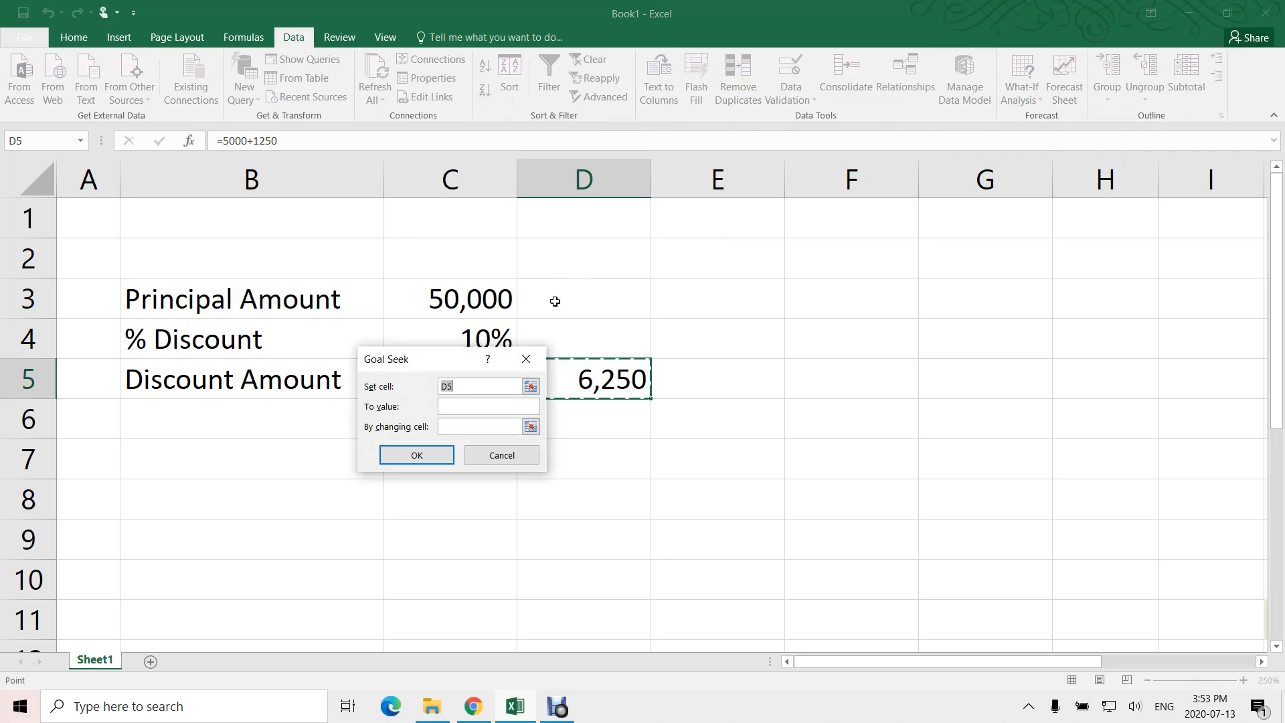
{"action": "left_click_drag", "start_coordinate": [432, 361], "coordinate": [766, 320]}
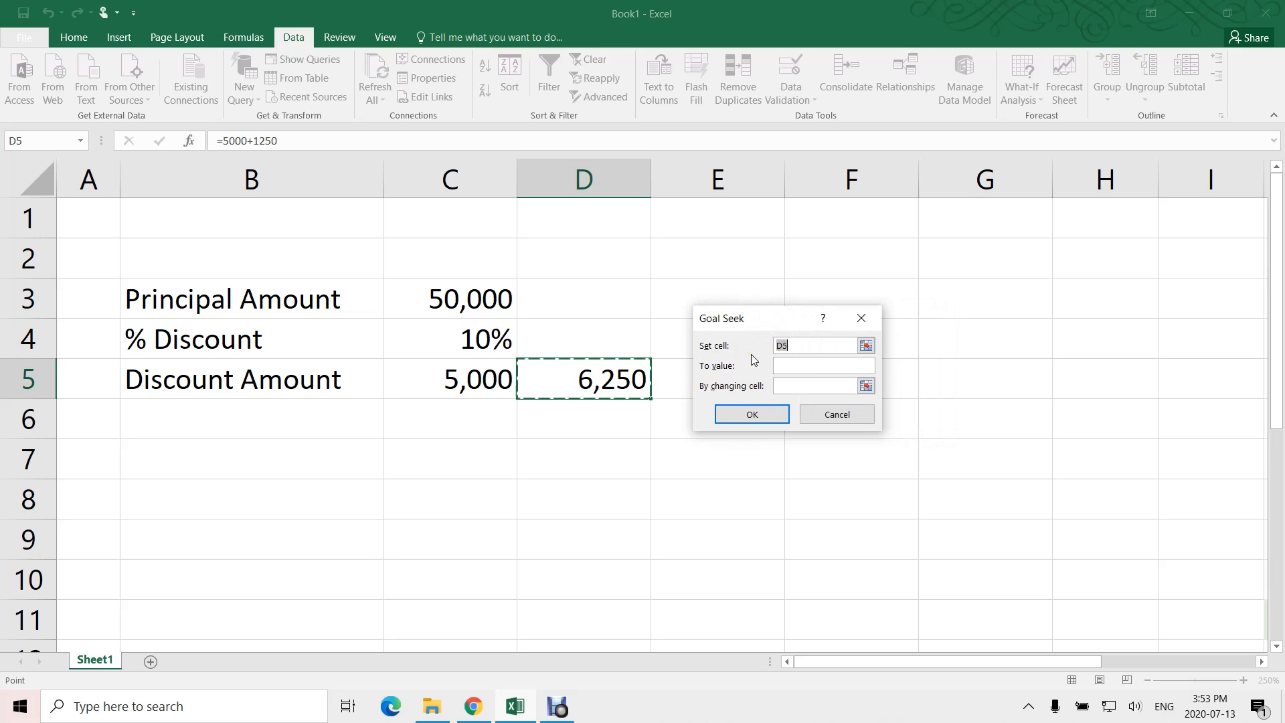
{"action": "left_click", "coordinate": [483, 381]}
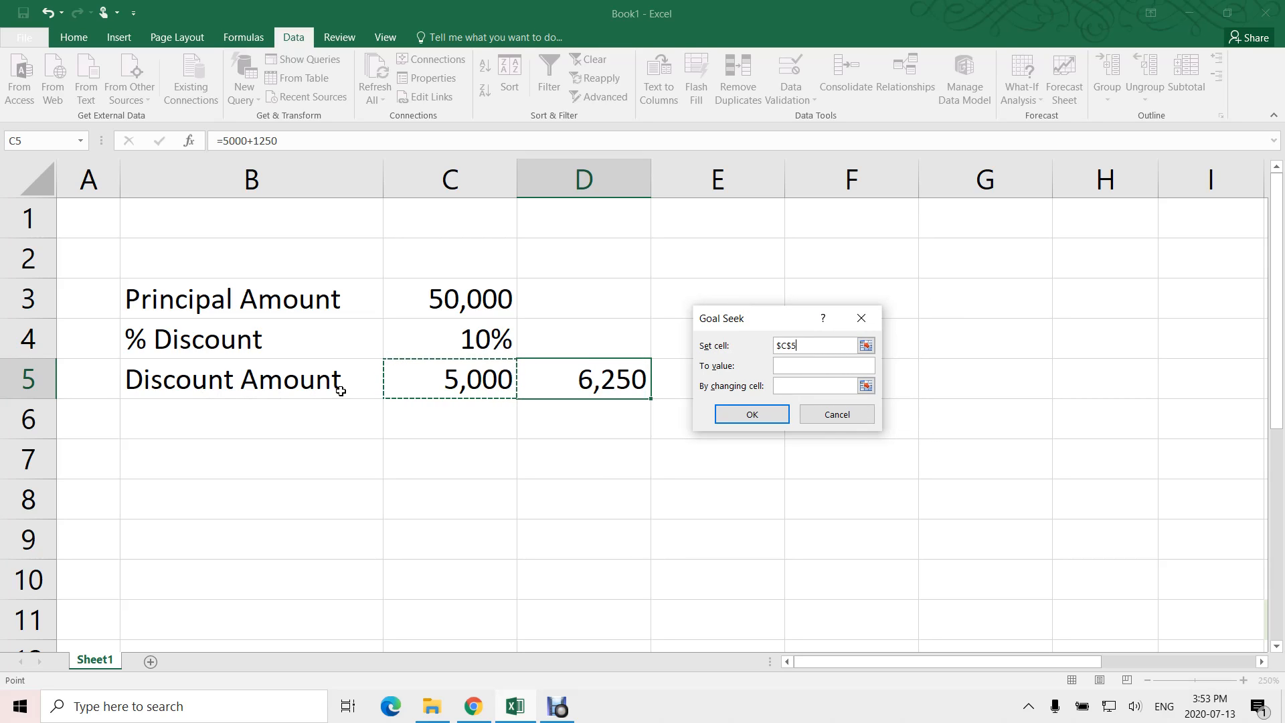
{"action": "left_click", "coordinate": [798, 363]}
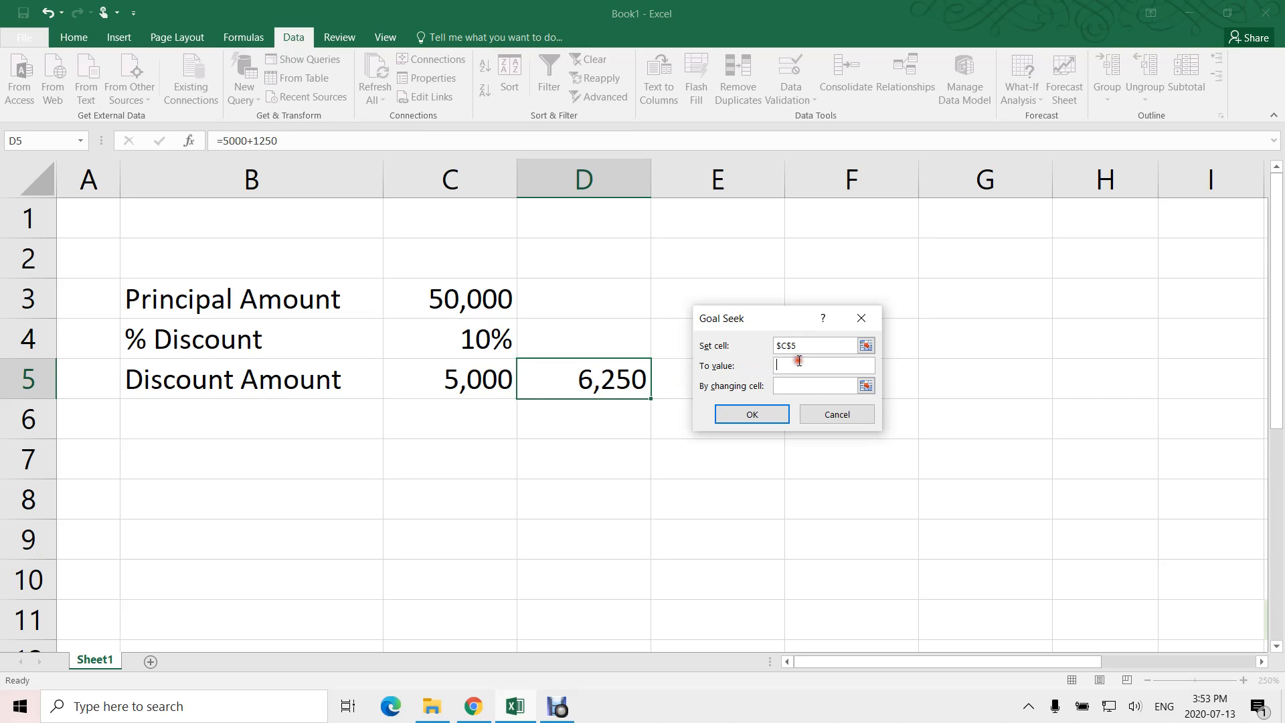
{"action": "type", "text": "6250"}
{"action": "left_click", "coordinate": [820, 387]}
{"action": "left_click", "coordinate": [465, 341]}
{"action": "left_click", "coordinate": [763, 414]}
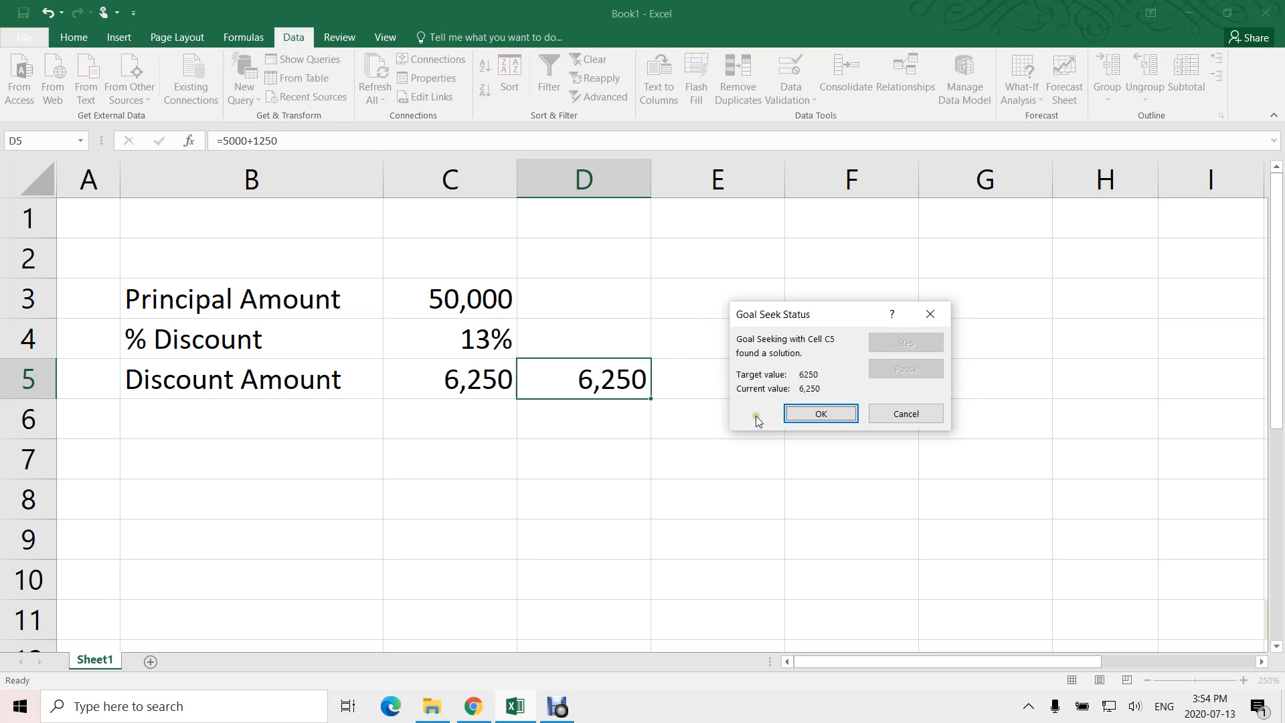
{"action": "left_click", "coordinate": [806, 413]}
Step: Enter the check formula =C3*C4 in E5, multiplying the Principal Amount by the % Discount
{"action": "left_click", "coordinate": [712, 374]}
{"action": "type", "text": "="}
{"action": "left_click", "coordinate": [447, 299]}
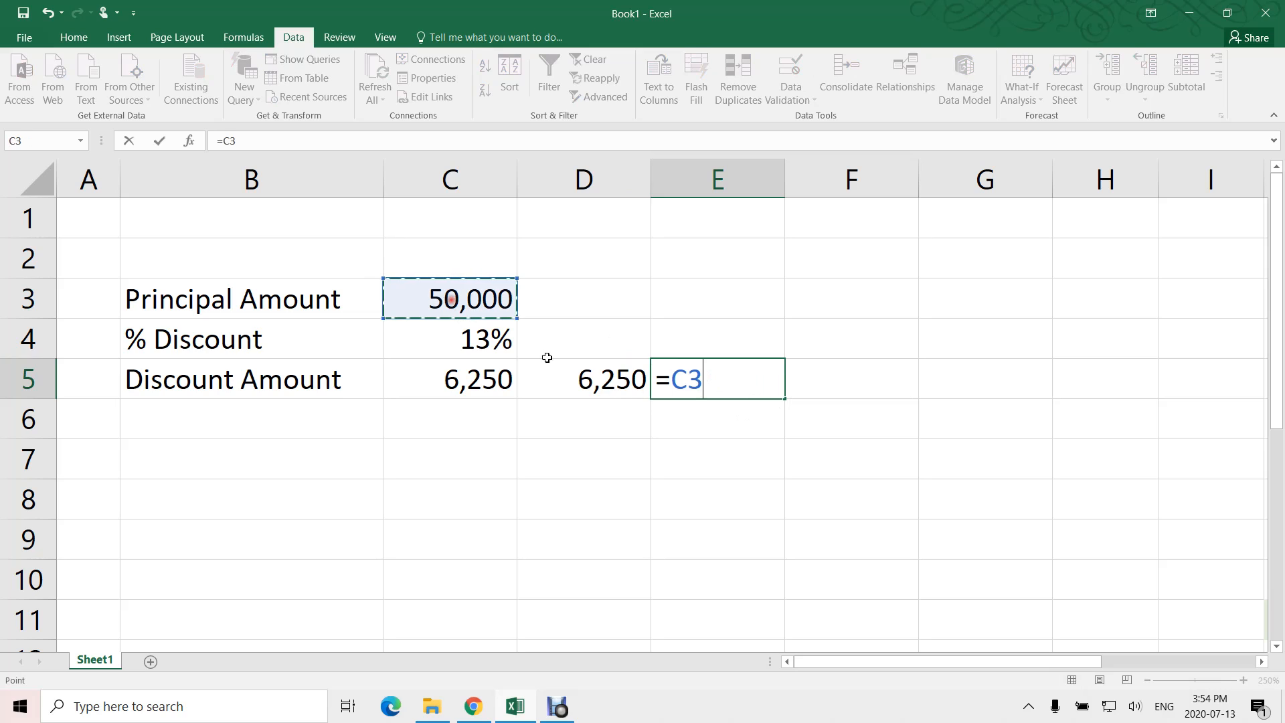
{"action": "type", "text": "*"}
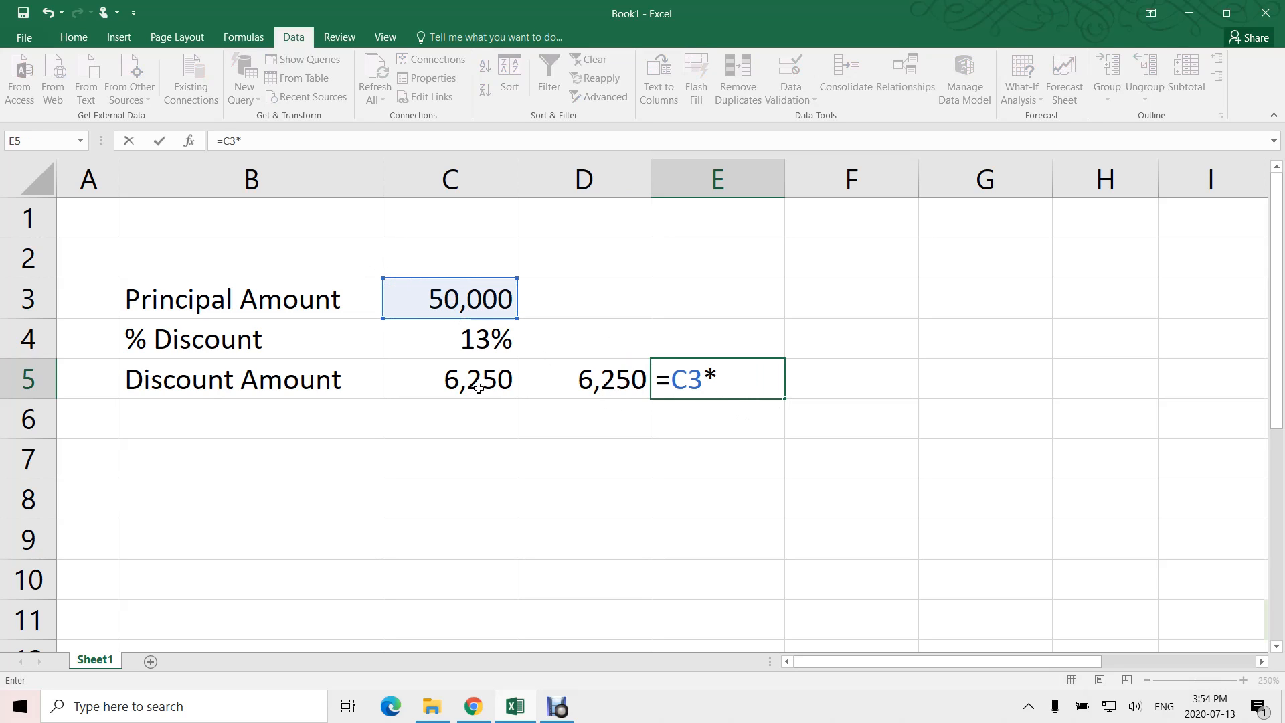
{"action": "left_click", "coordinate": [476, 348]}
{"action": "key", "text": "Return"}
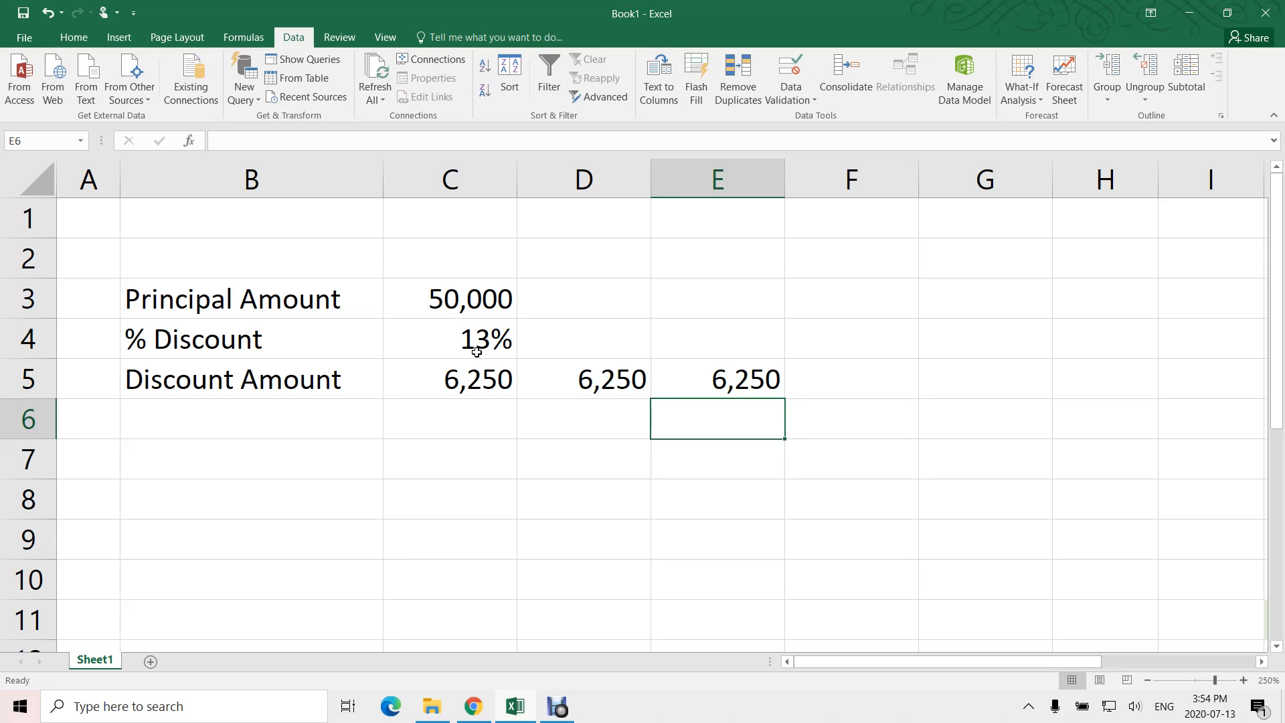
Step: Review the Discount Amount formula in C5 and the unrounded % Discount value in C4
{"action": "left_click", "coordinate": [493, 386]}
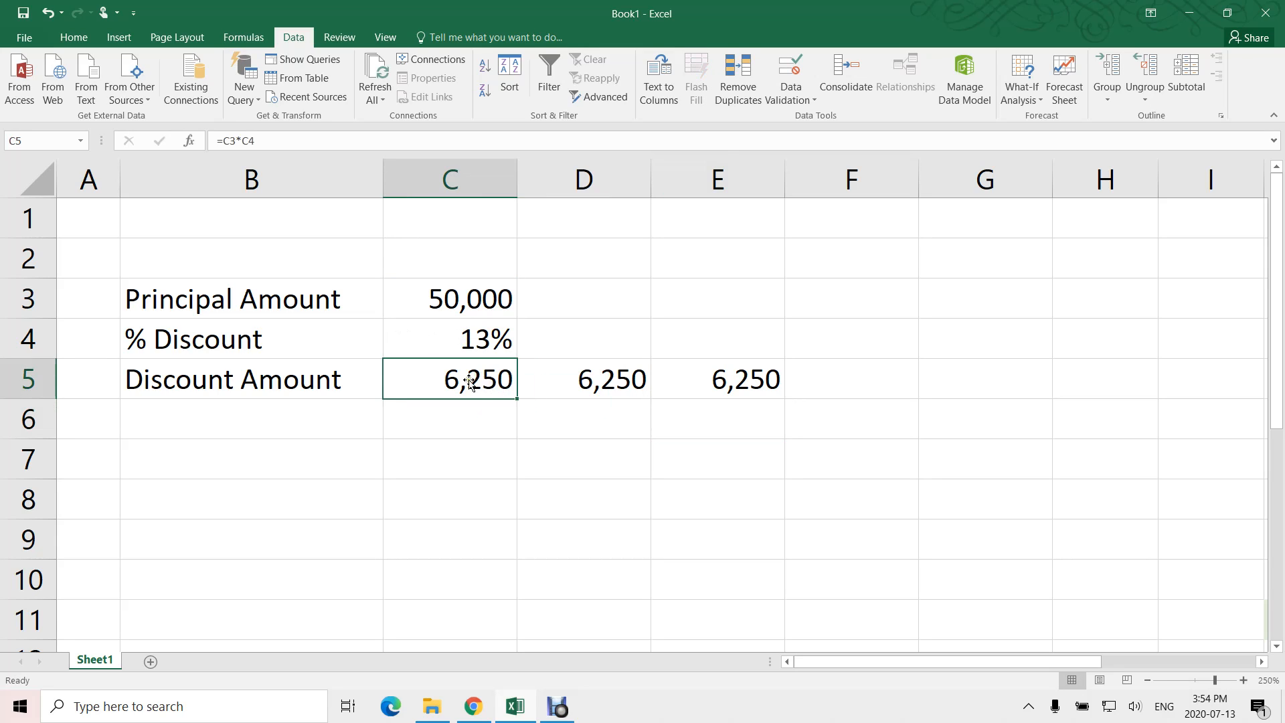
{"action": "left_click", "coordinate": [266, 141]}
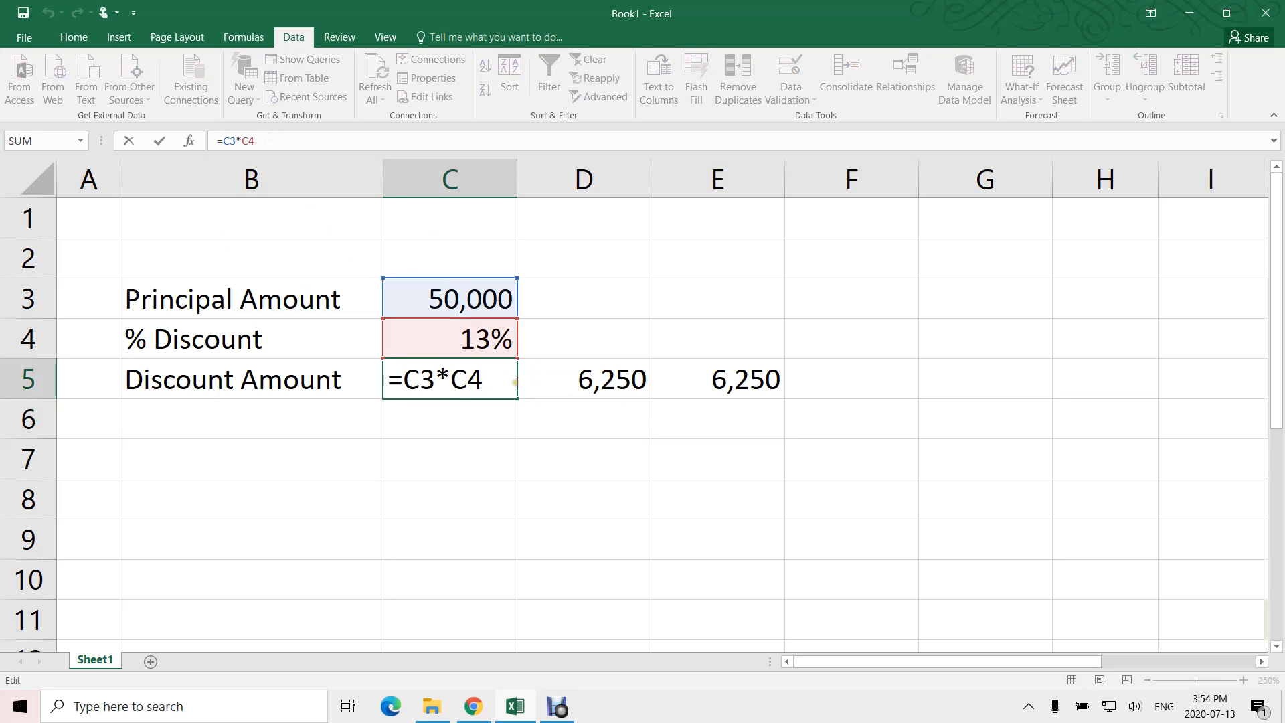
{"action": "key", "text": "Escape"}
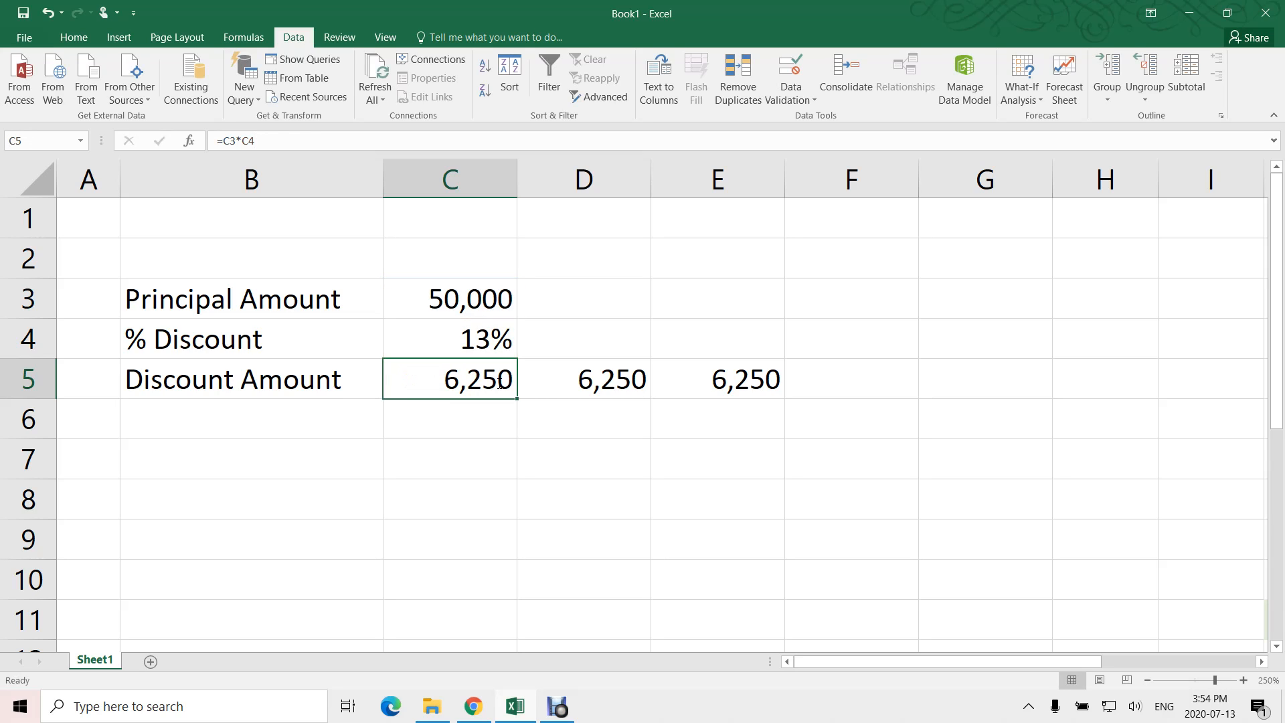
{"action": "left_click", "coordinate": [482, 339]}
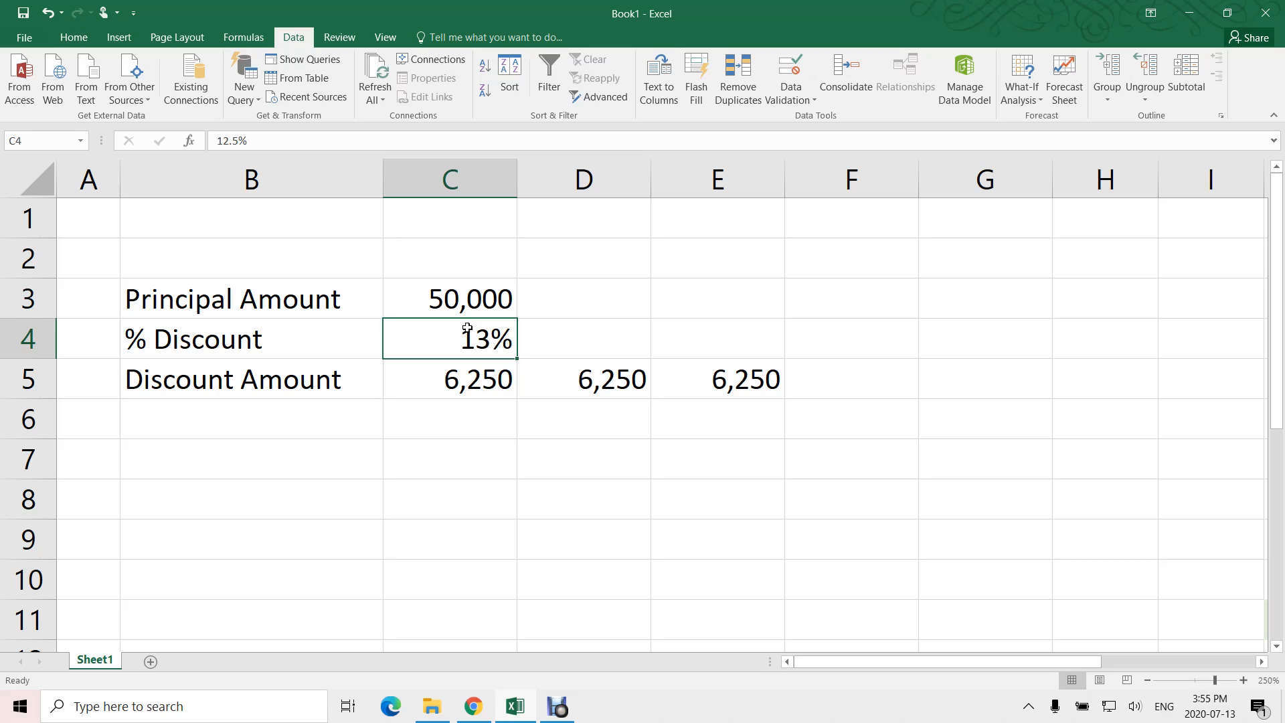
Step: Go to the cost table in columns J and K and examine its cost items from Material Cost to Sales & Marketing
{"action": "left_click", "coordinate": [463, 298]}
{"action": "key", "text": "Right"}
{"action": "key", "text": "Right"}
{"action": "key", "text": "Right"}
{"action": "key", "text": "Right"}
{"action": "key", "text": "Right"}
{"action": "key", "text": "Right"}
{"action": "key", "text": "Right"}
{"action": "key", "text": "Right"}
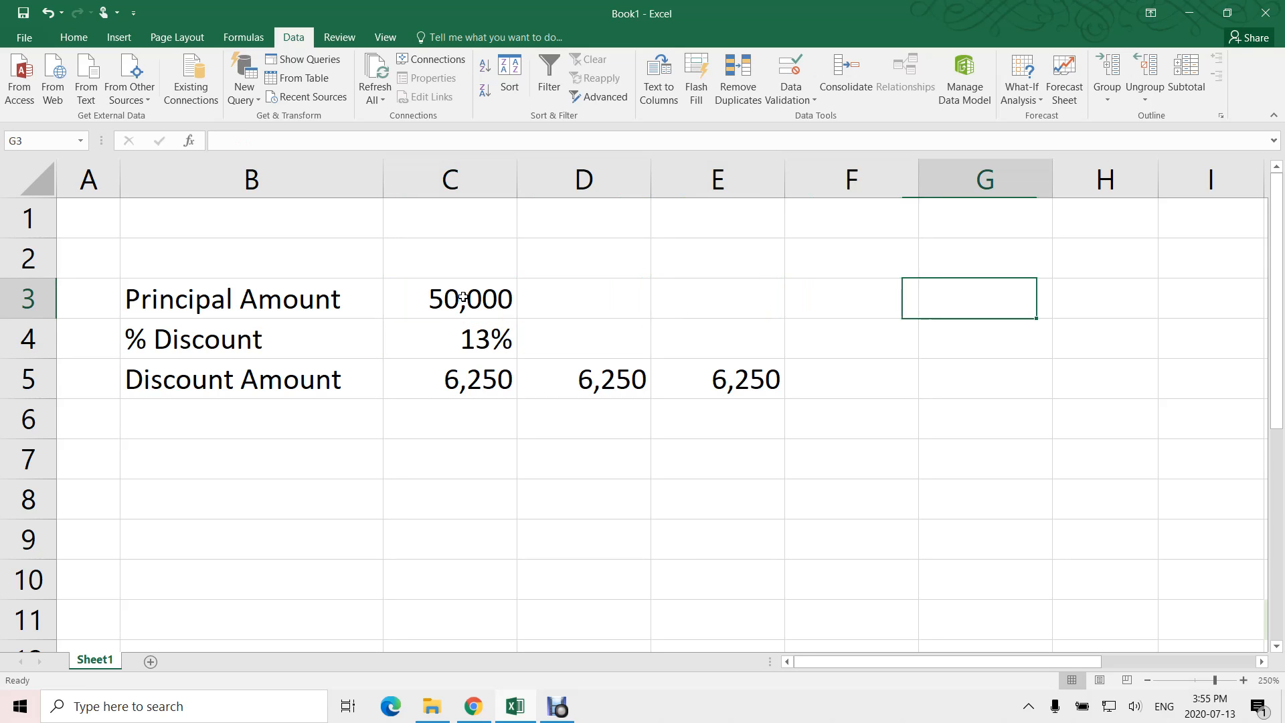
{"action": "key", "text": "Right"}
{"action": "key", "text": "Right"}
{"action": "key", "text": "Right"}
{"action": "key", "text": "Right"}
{"action": "key", "text": "Right"}
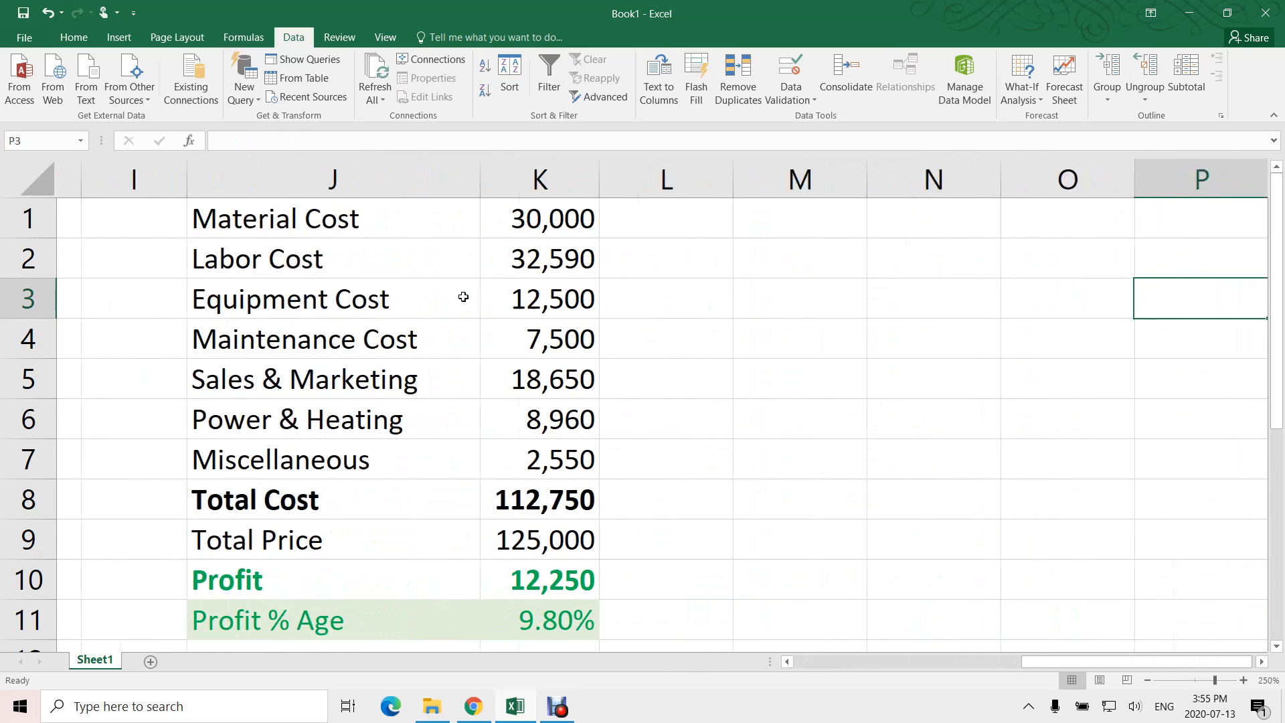
{"action": "left_click", "coordinate": [395, 212]}
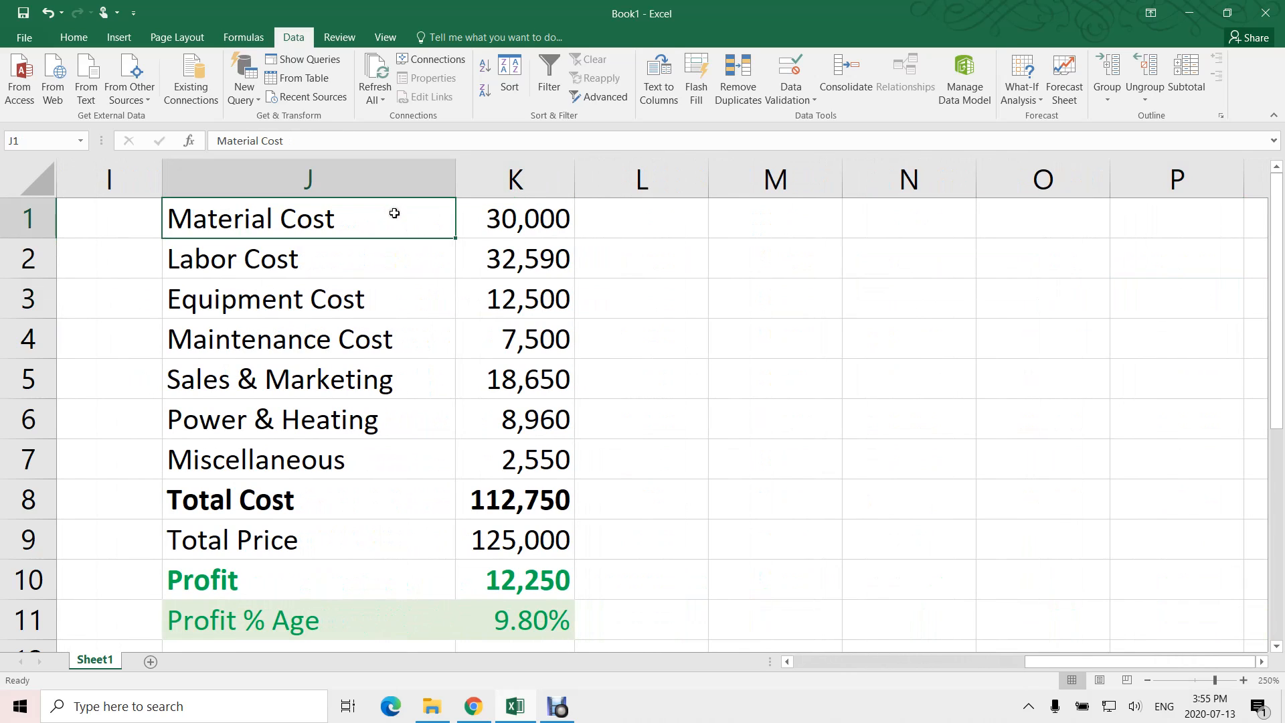
{"action": "left_click", "coordinate": [526, 222]}
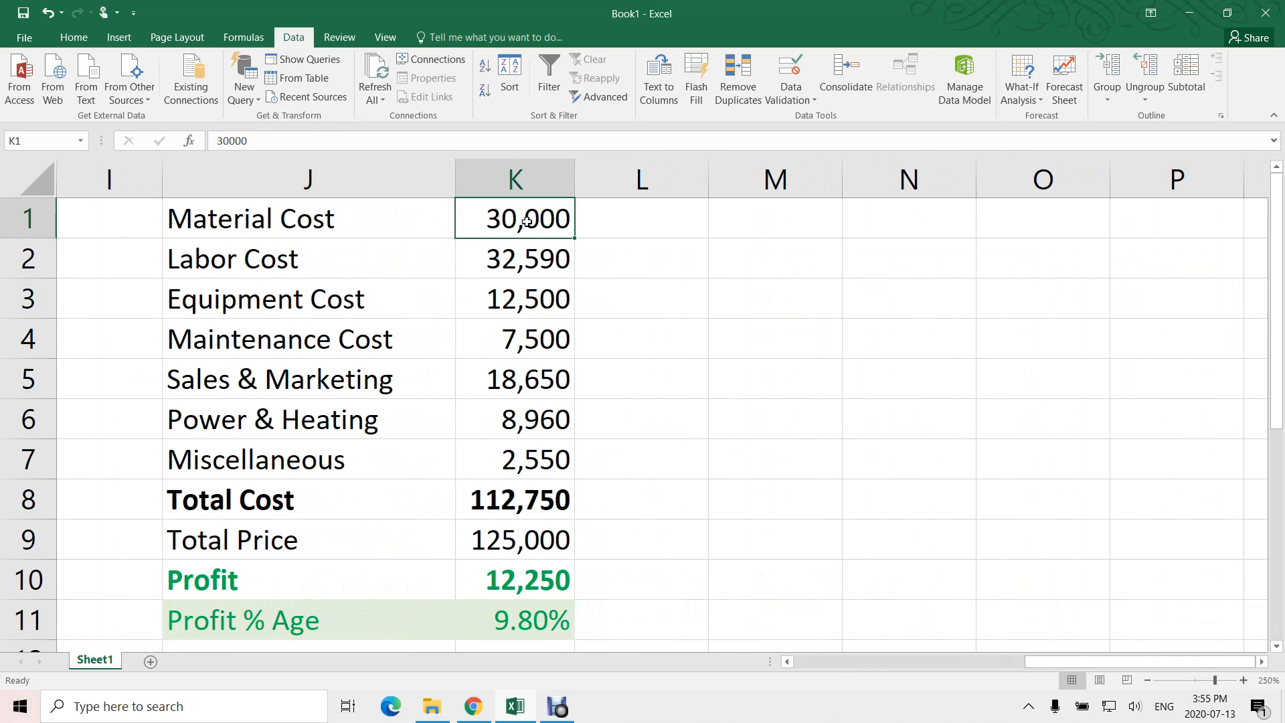
{"action": "left_click", "coordinate": [339, 262]}
{"action": "left_click", "coordinate": [491, 262]}
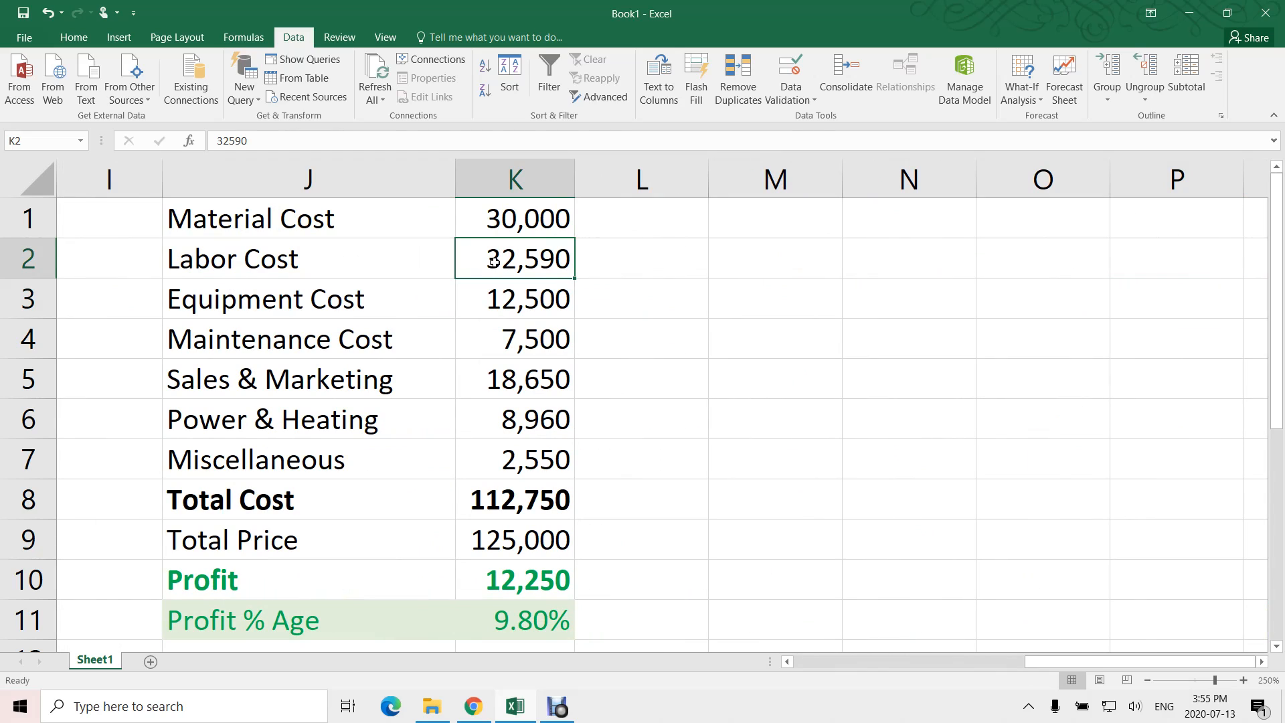
{"action": "left_click", "coordinate": [420, 298]}
{"action": "left_click", "coordinate": [383, 337]}
{"action": "left_click", "coordinate": [363, 380]}
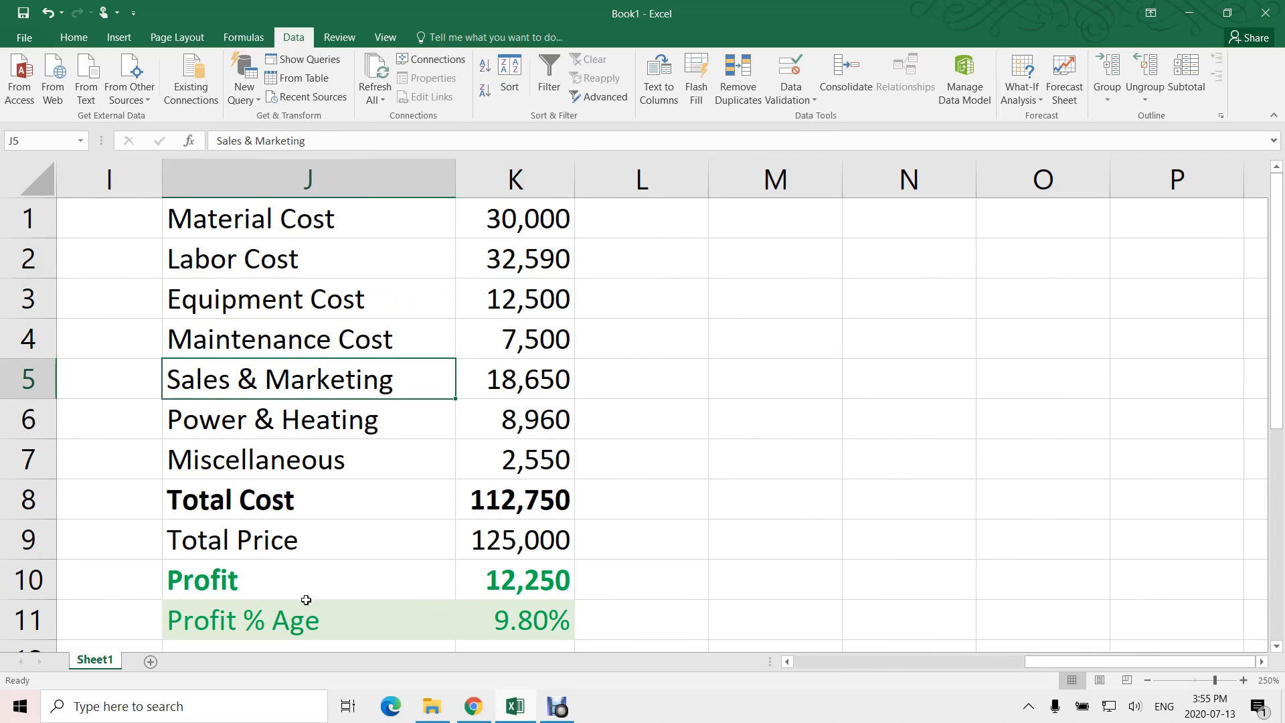
Step: Examine the Total Cost, Total Price, Profit and Profit % Age rows, including the profit formulas, and the Sales & Marketing amount
{"action": "left_click_drag", "start_coordinate": [292, 512], "coordinate": [469, 512]}
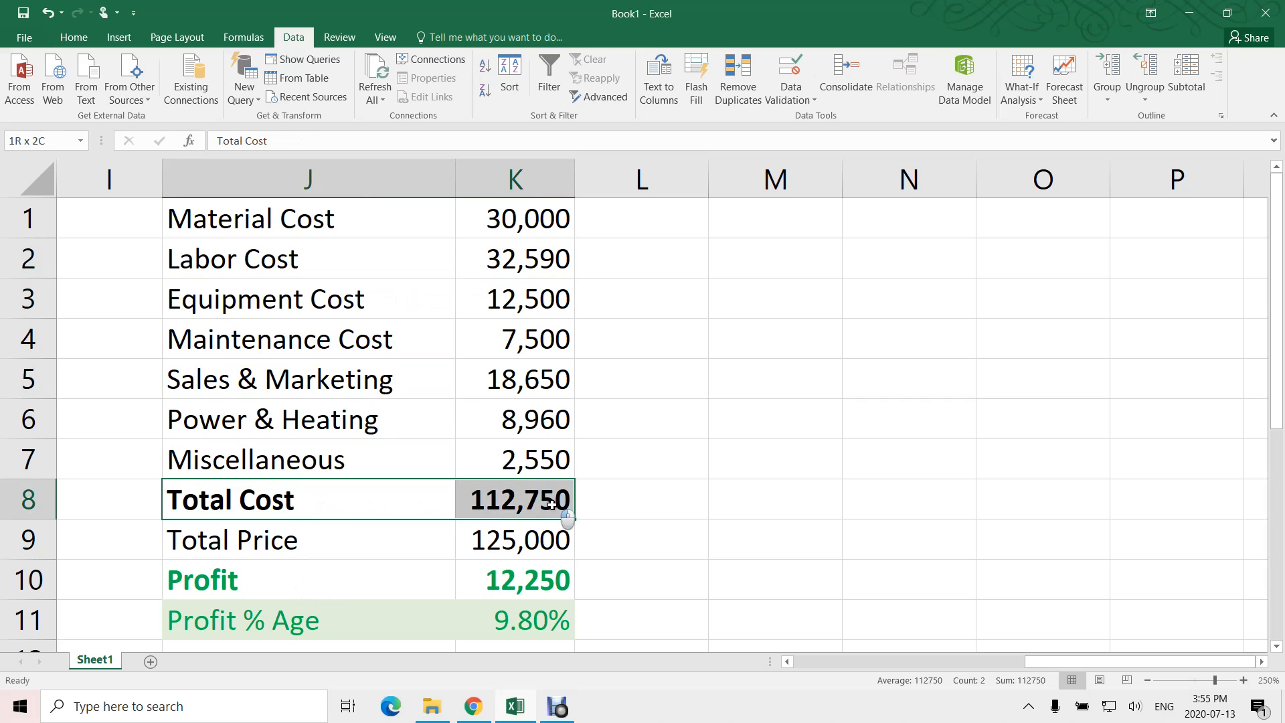
{"action": "left_click_drag", "start_coordinate": [249, 543], "coordinate": [461, 548]}
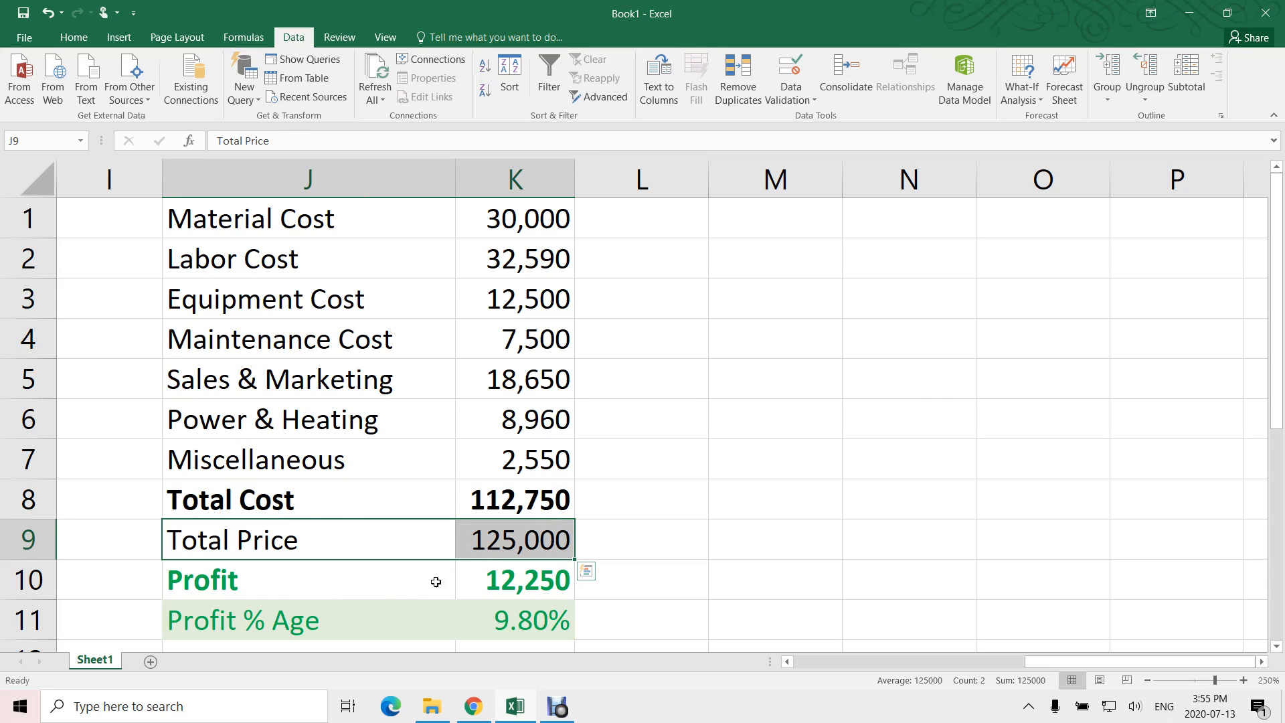
{"action": "left_click", "coordinate": [353, 585]}
{"action": "left_click", "coordinate": [479, 577]}
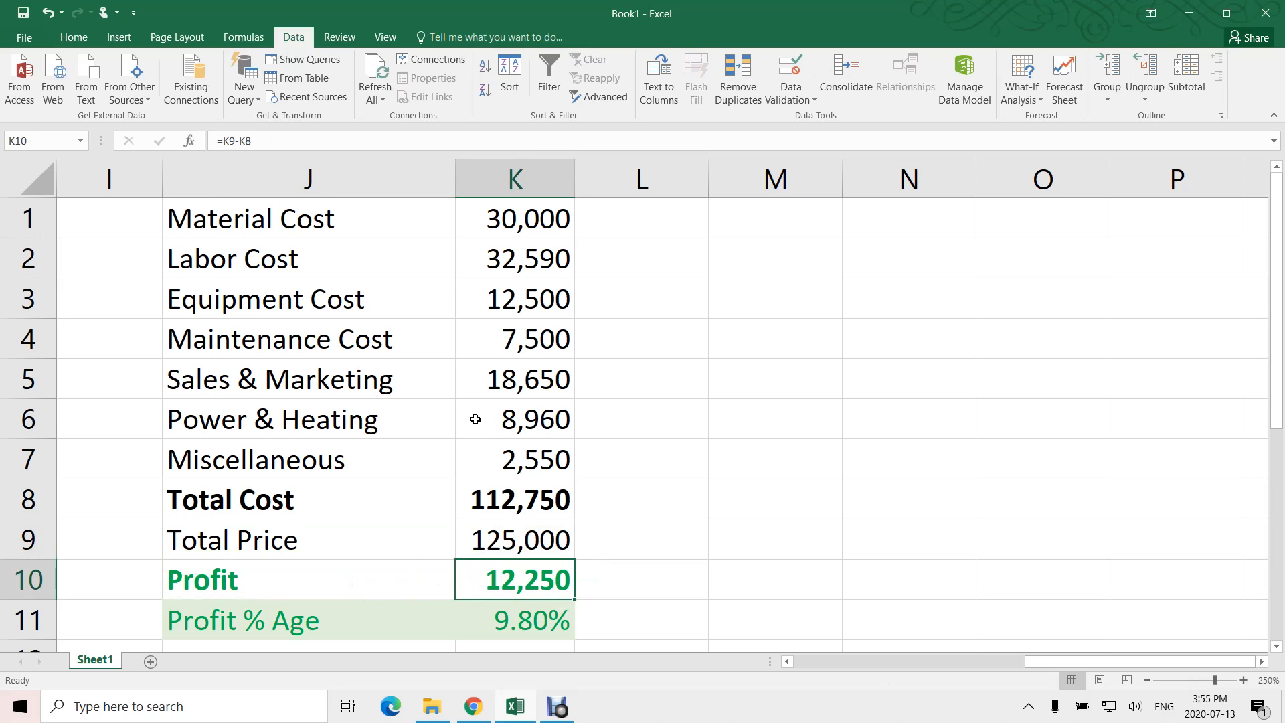
{"action": "left_click", "coordinate": [532, 617]}
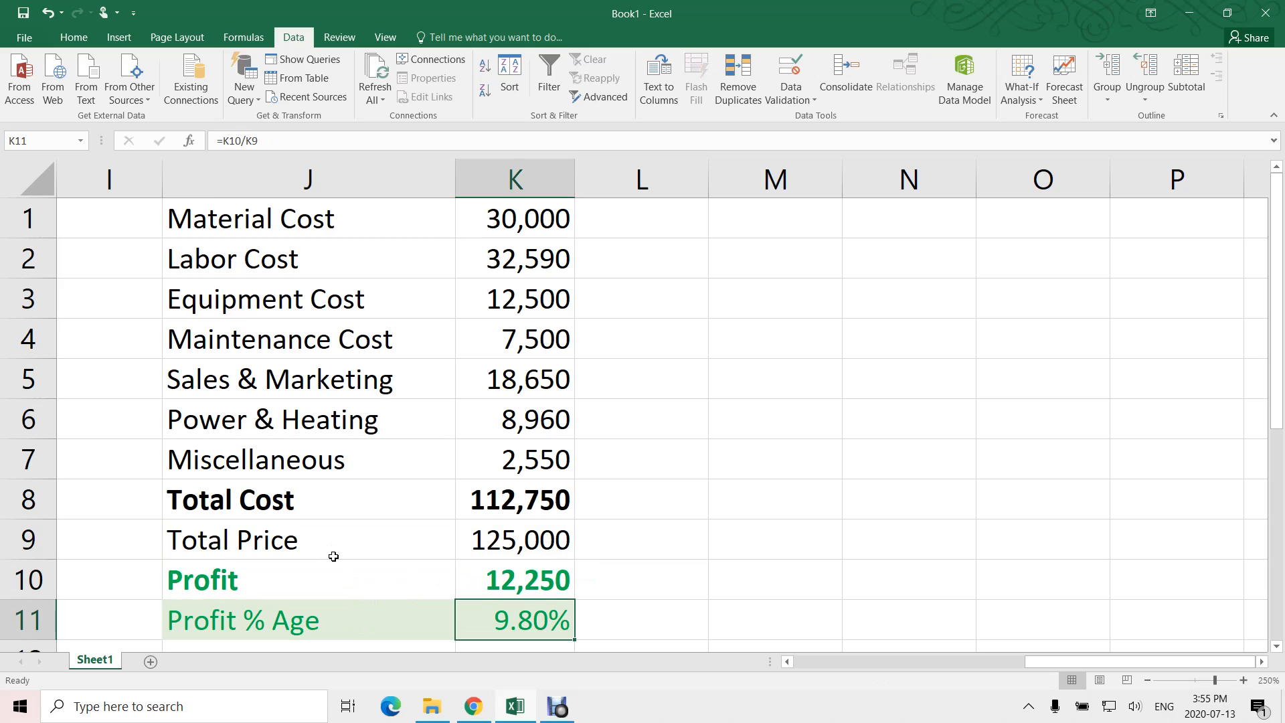
{"action": "left_click", "coordinate": [469, 537]}
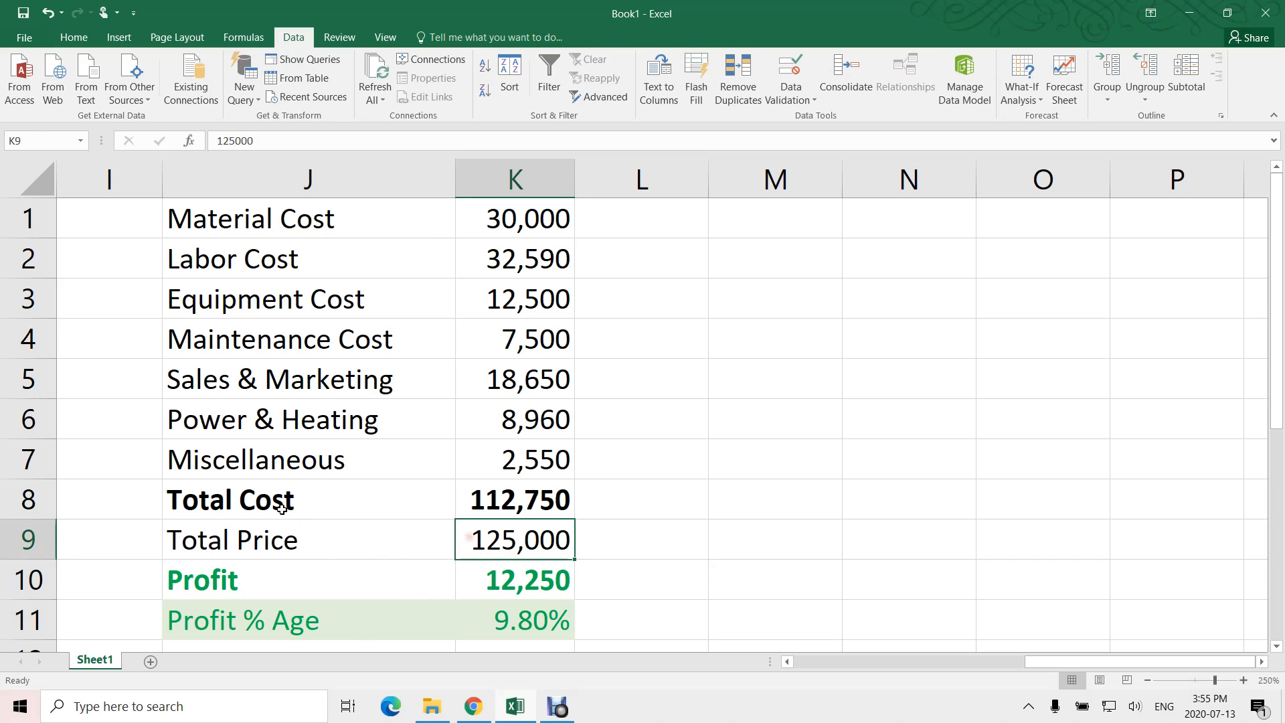
{"action": "left_click", "coordinate": [510, 604]}
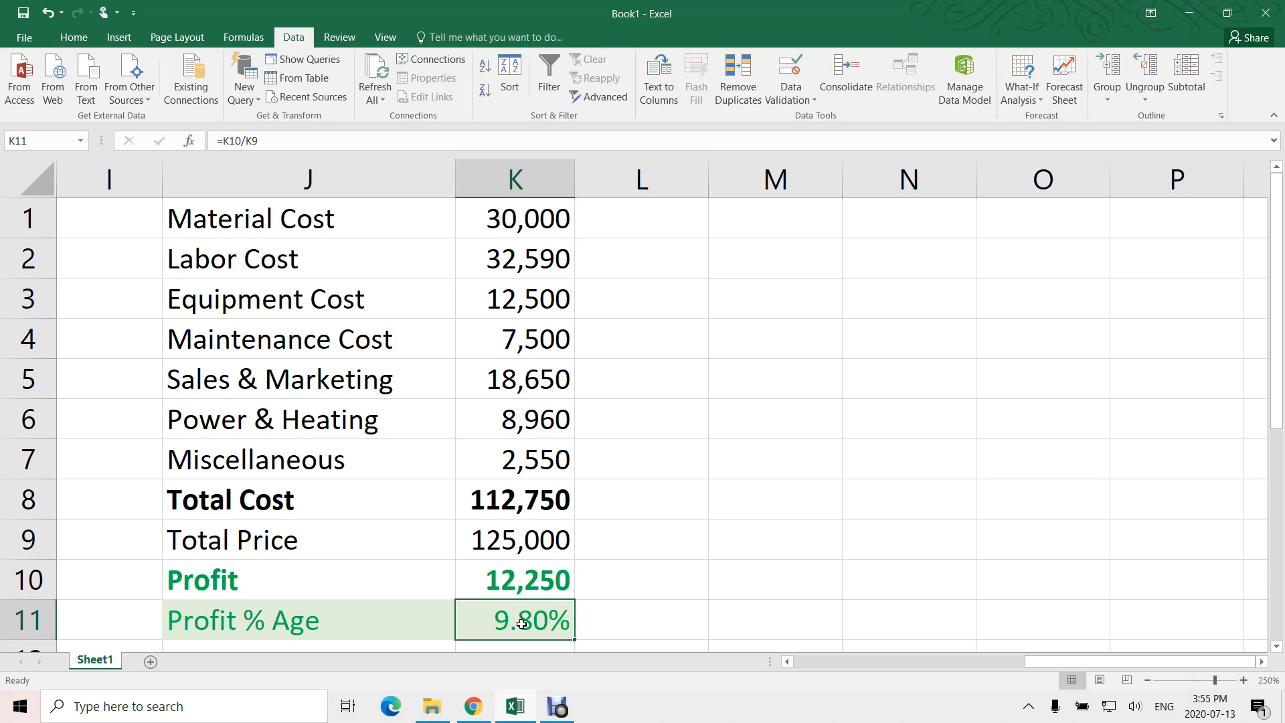
{"action": "left_click", "coordinate": [514, 382]}
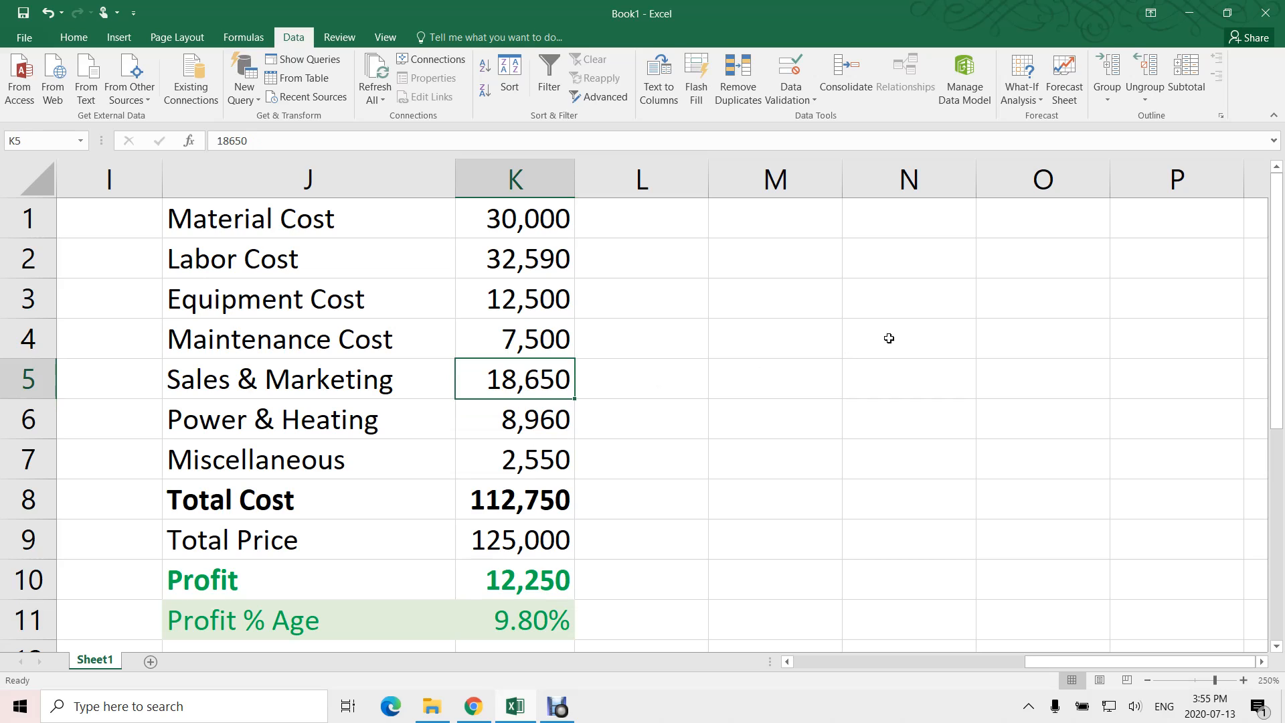
Step: Run Goal Seek to set Profit % Age in K11 to 13% by changing Sales & Marketing in K5, and keep the solution
{"action": "left_click", "coordinate": [1017, 90]}
{"action": "left_click", "coordinate": [1043, 138]}
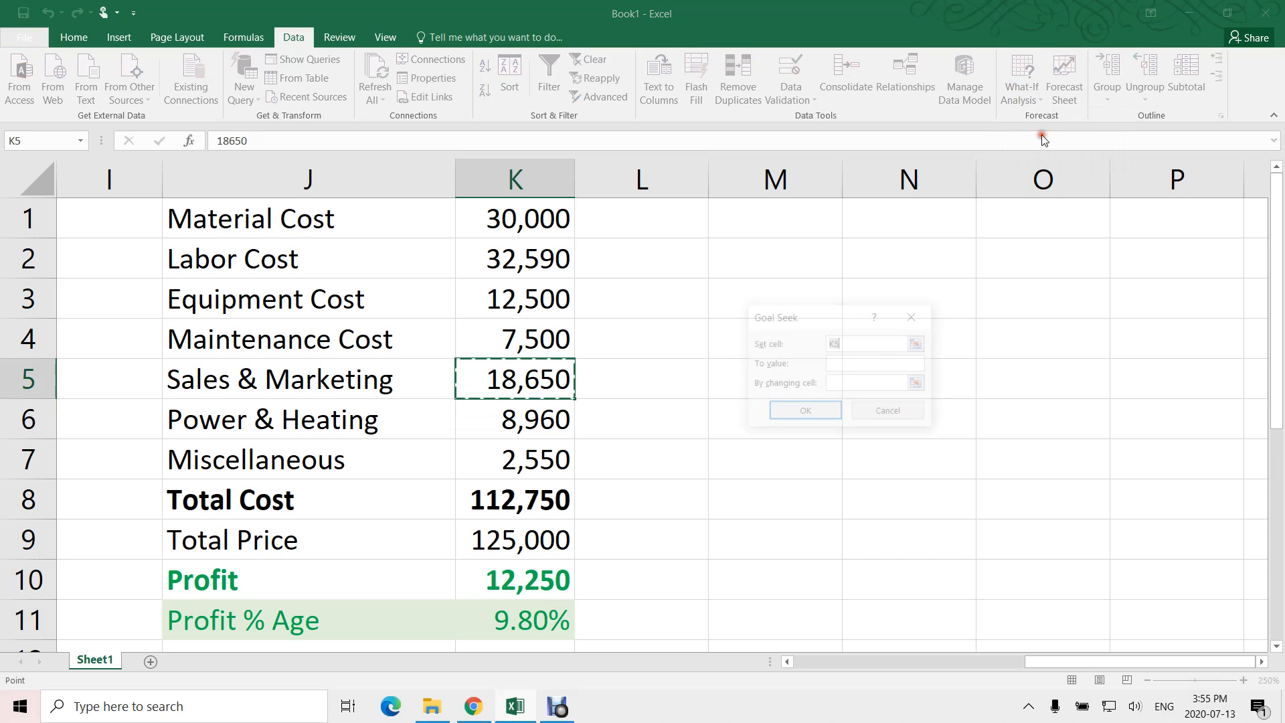
{"action": "left_click", "coordinate": [506, 618]}
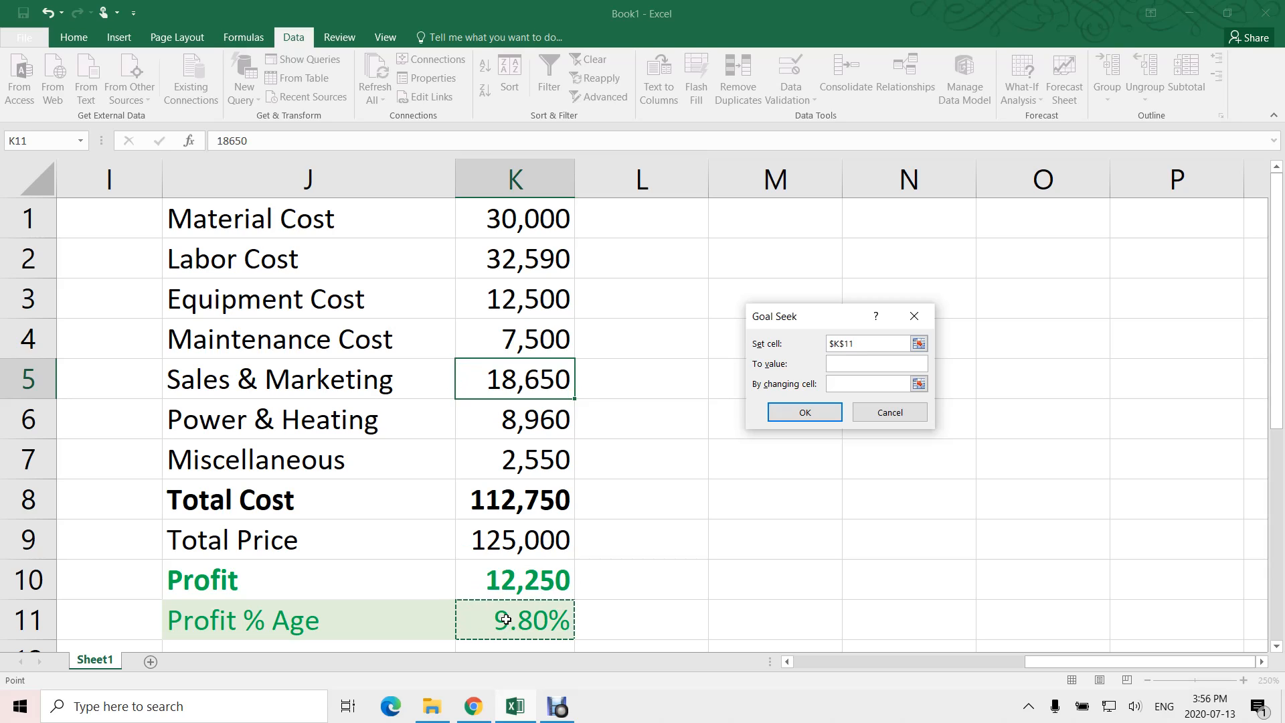
{"action": "left_click", "coordinate": [848, 364]}
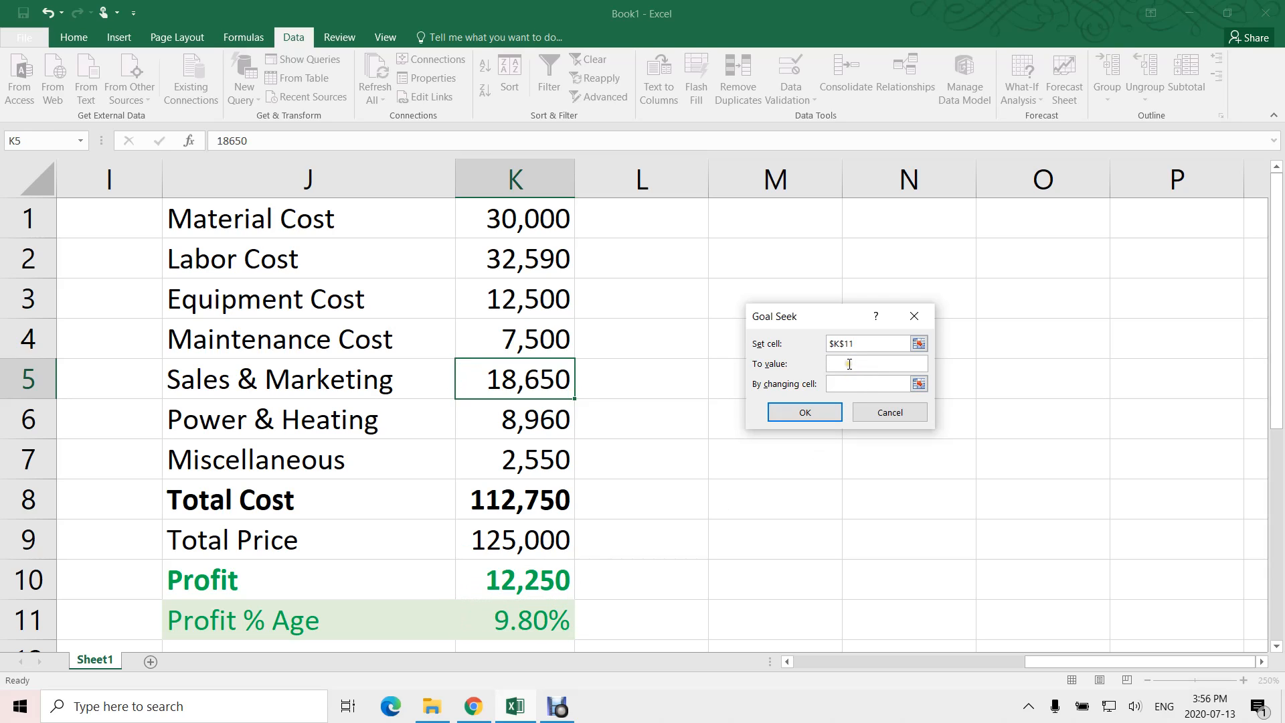
{"action": "type", "text": "13%"}
{"action": "left_click", "coordinate": [861, 384]}
{"action": "left_click", "coordinate": [528, 379]}
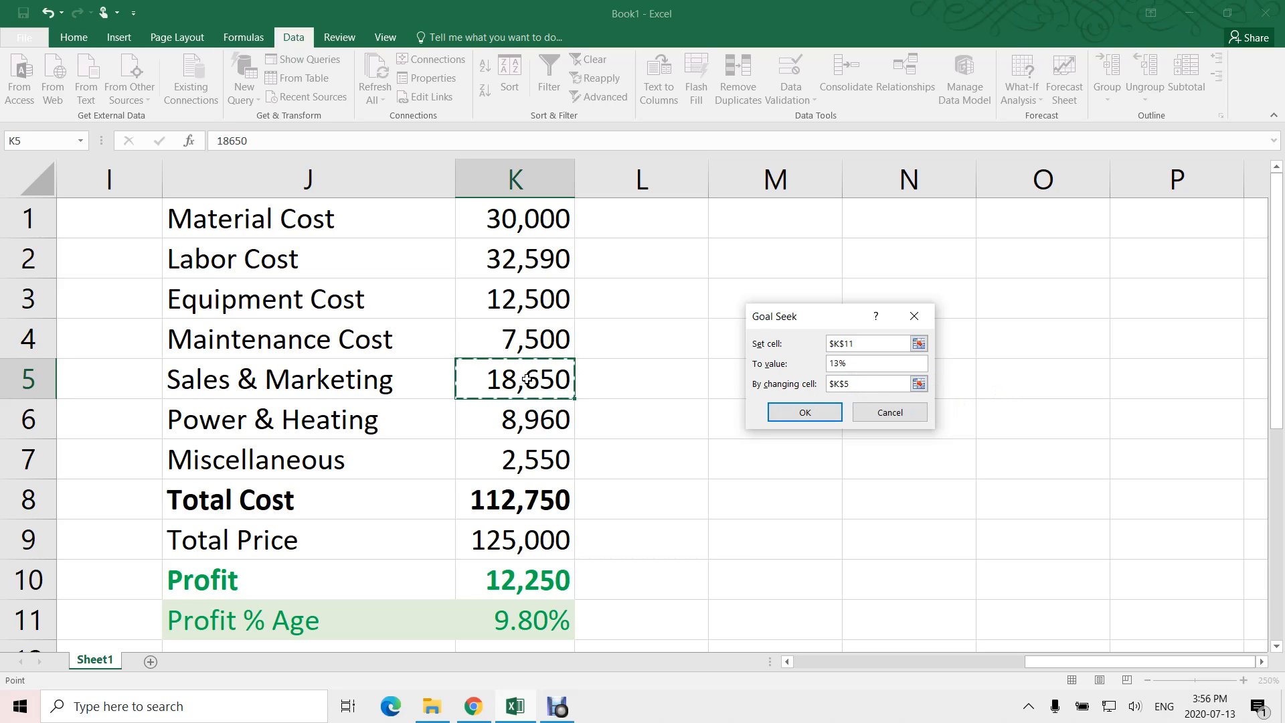
{"action": "left_click", "coordinate": [836, 416]}
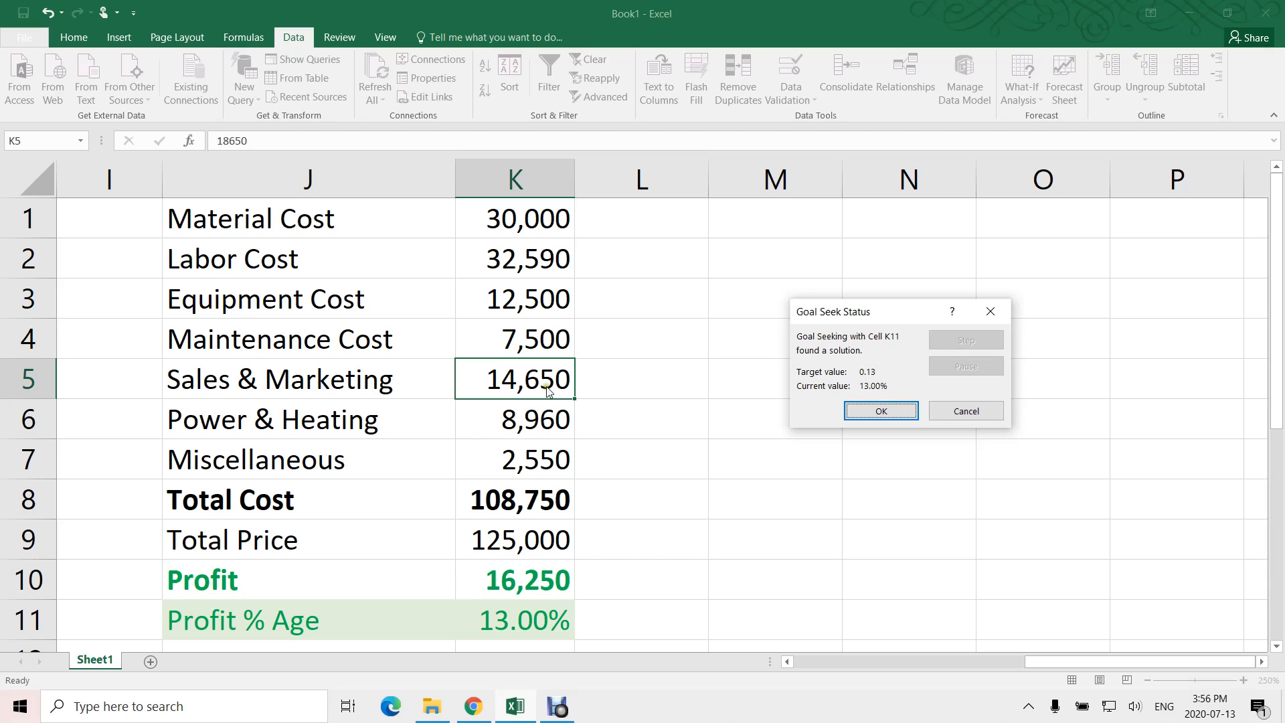
{"action": "left_click", "coordinate": [883, 412]}
{"action": "key", "text": "alt+Tab"}
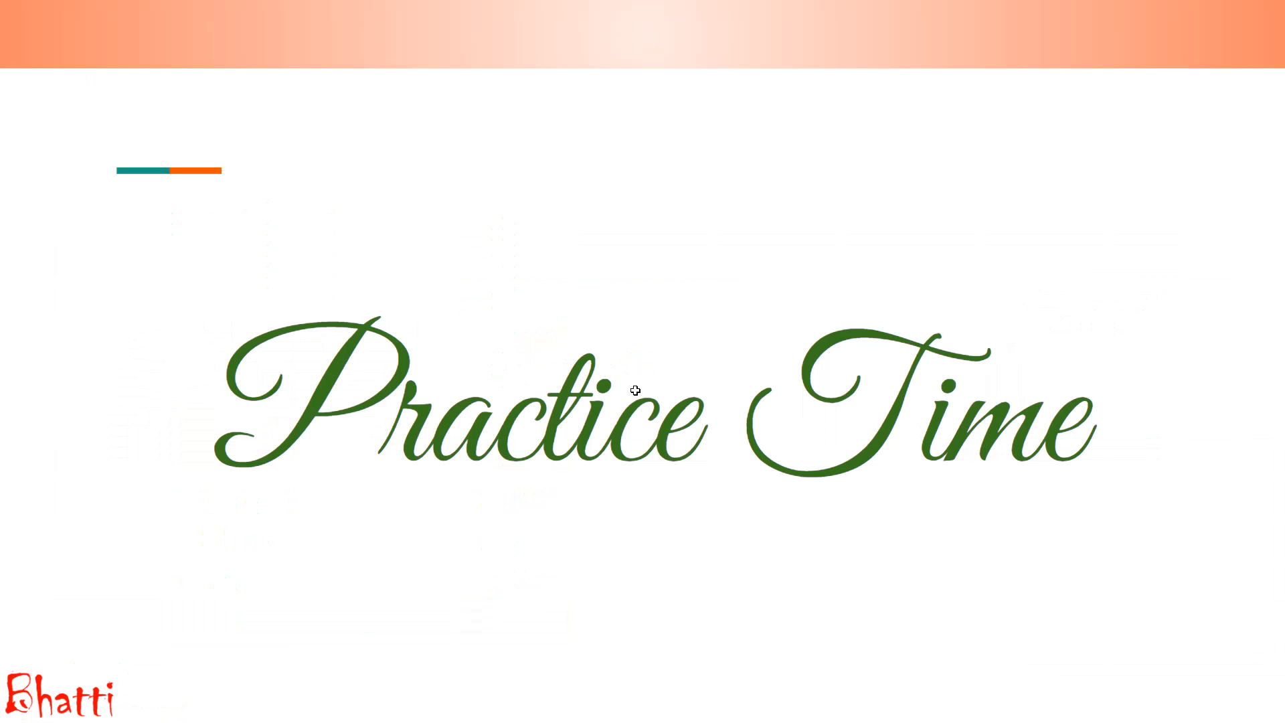